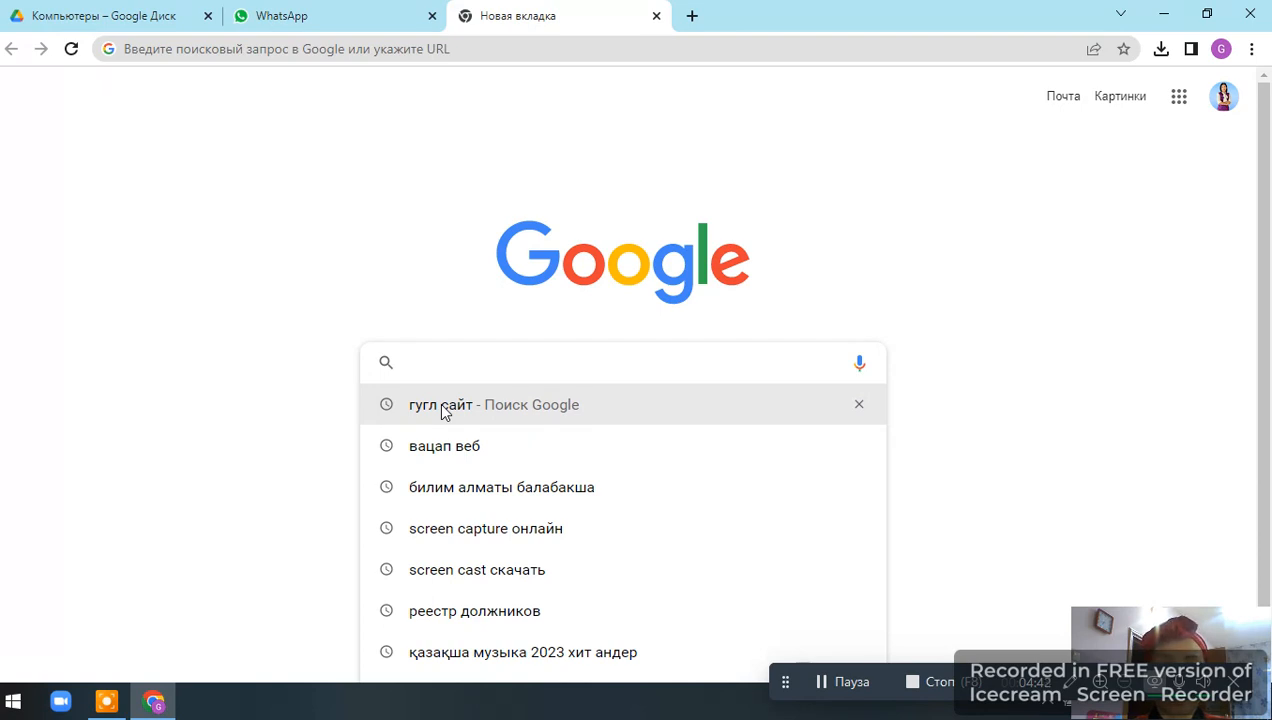
Search for Google Sites, open it, and start a new blank site.
click(441, 405)
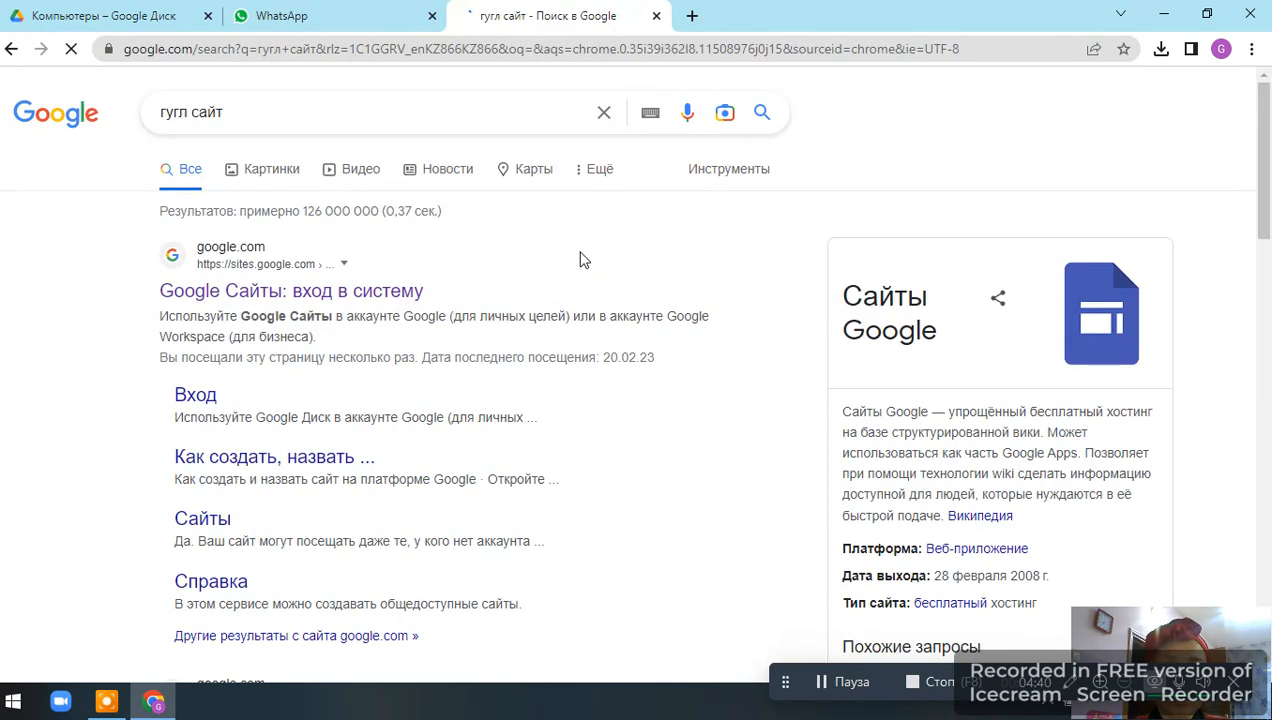
click(253, 300)
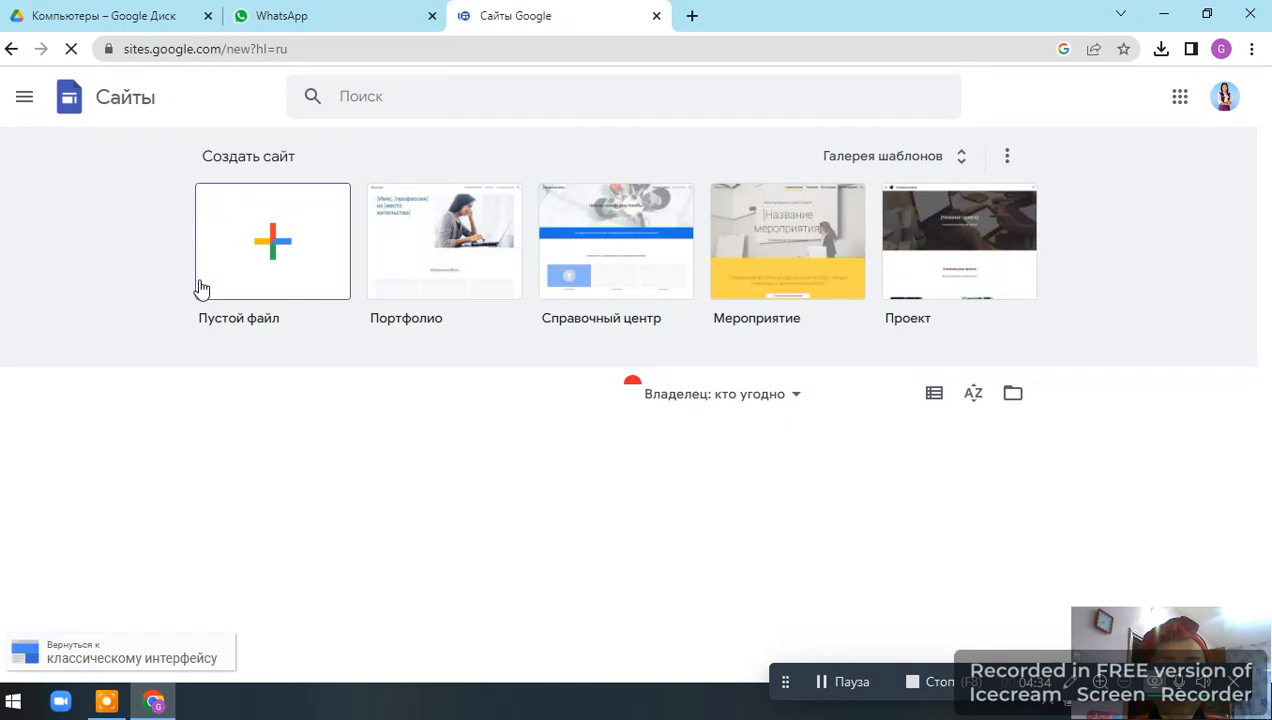
click(275, 249)
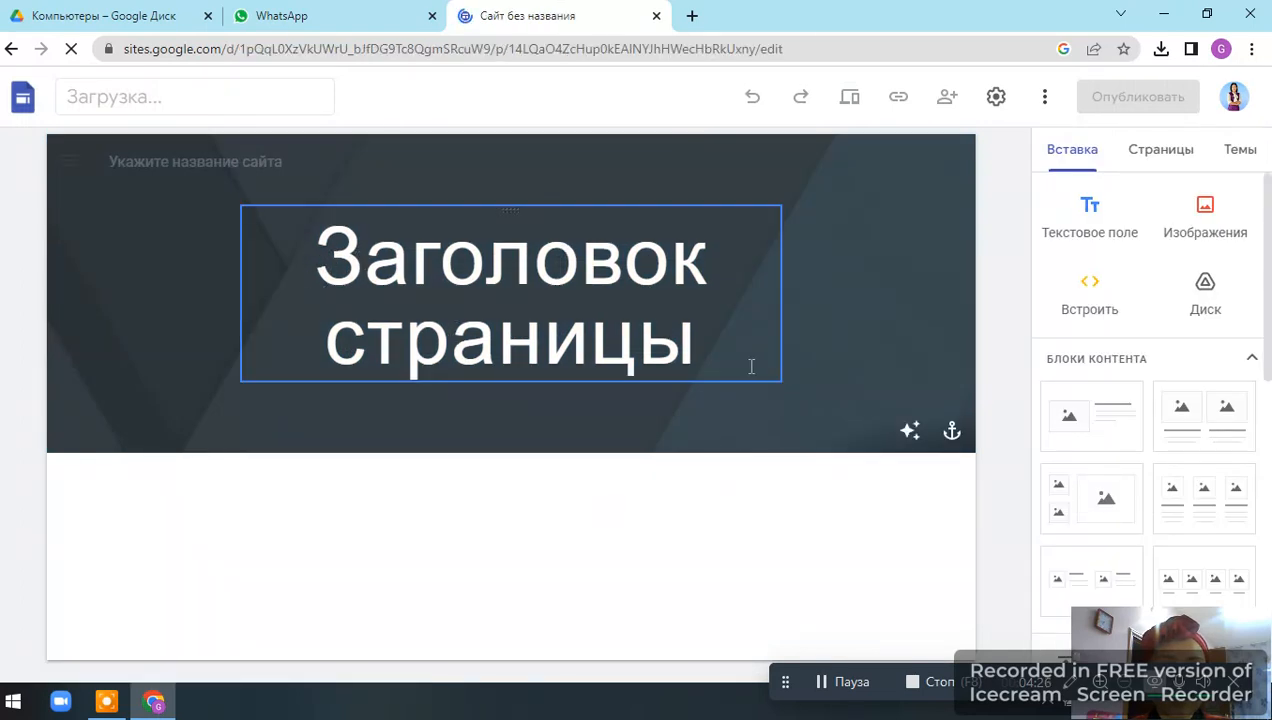
Replace the page title placeholder with "Портфолио".
click(699, 340)
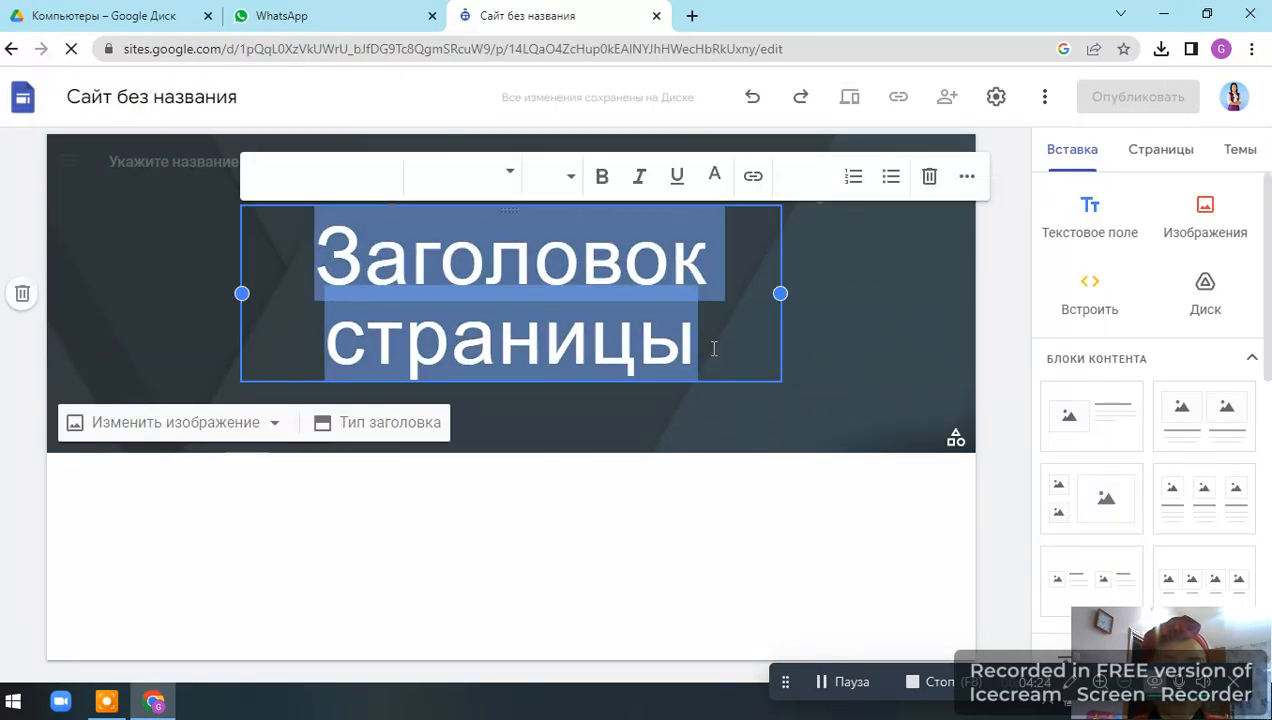
text(По)
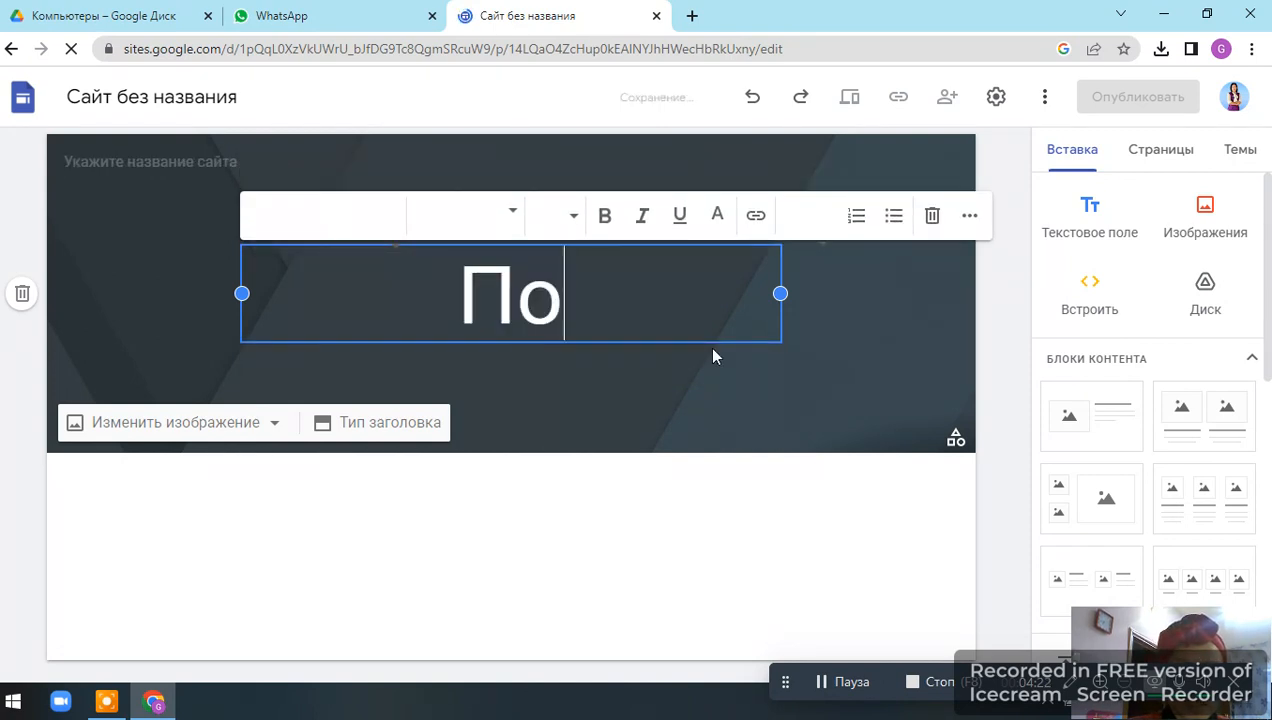
text(ртфолио)
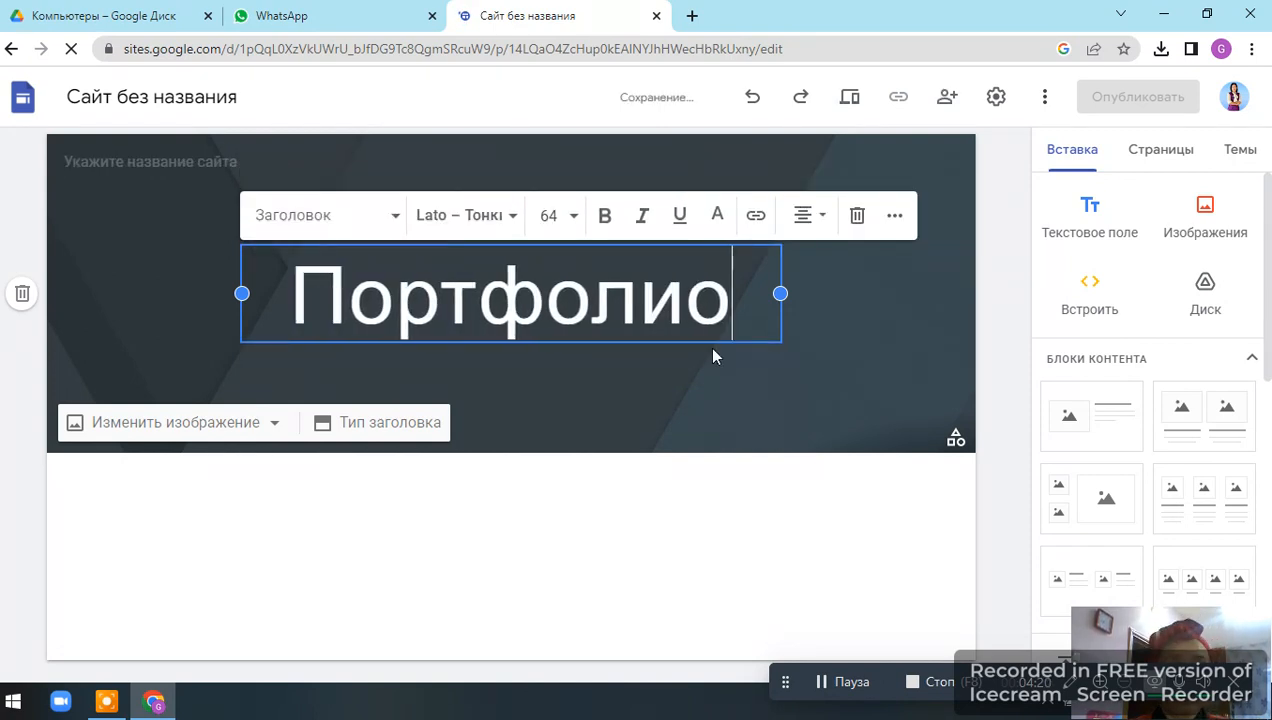
click(705, 422)
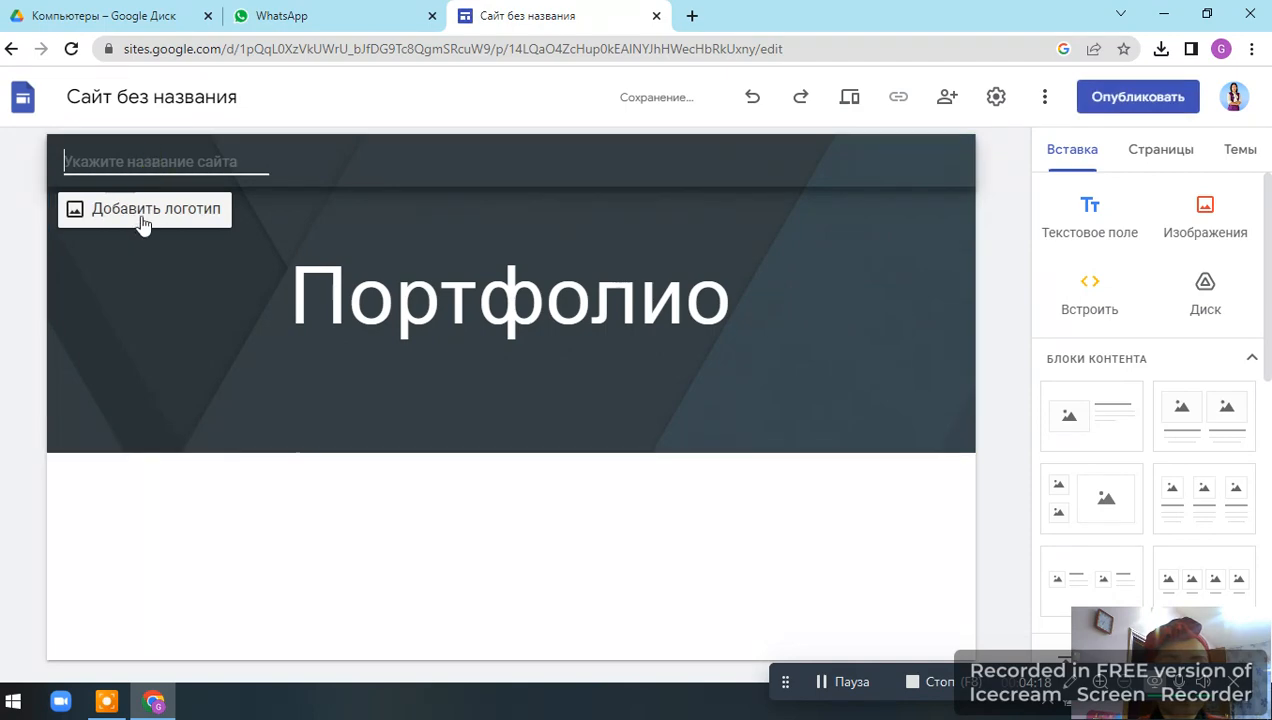
Upload a logo image from the Downloads folder for the site's navigation bar and close the settings.
click(142, 221)
click(645, 376)
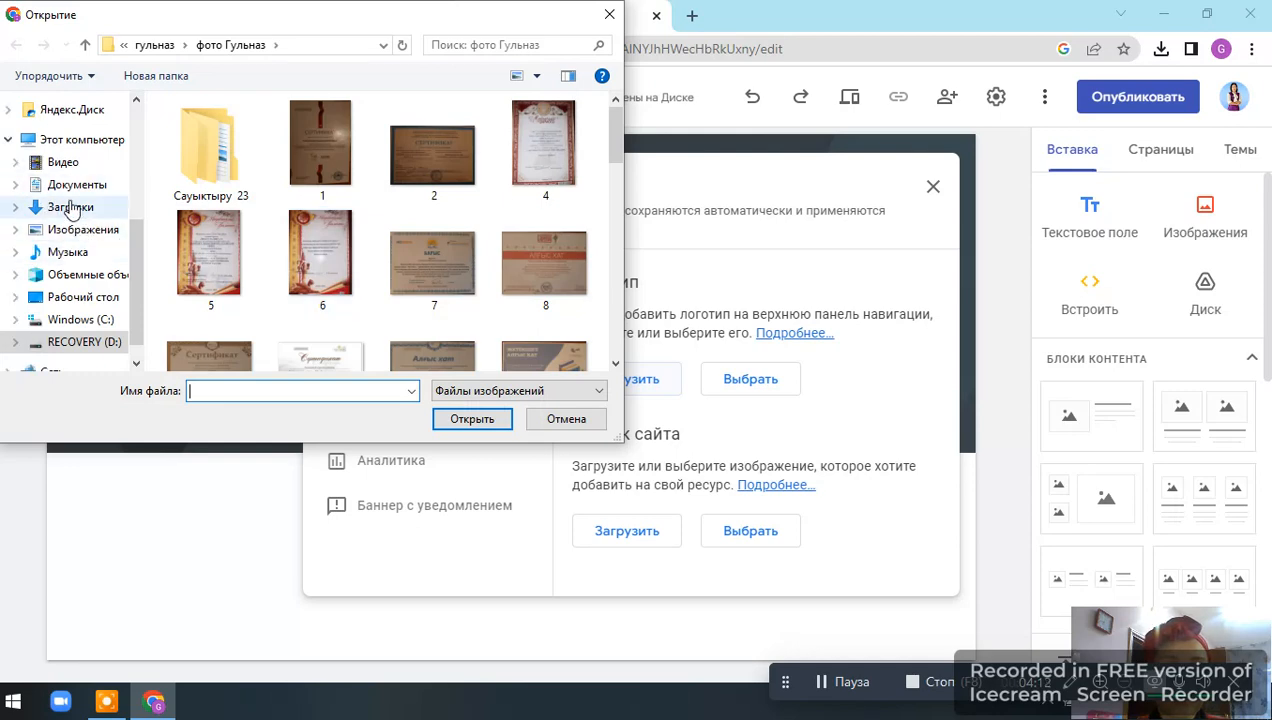
click(85, 206)
double_click(204, 159)
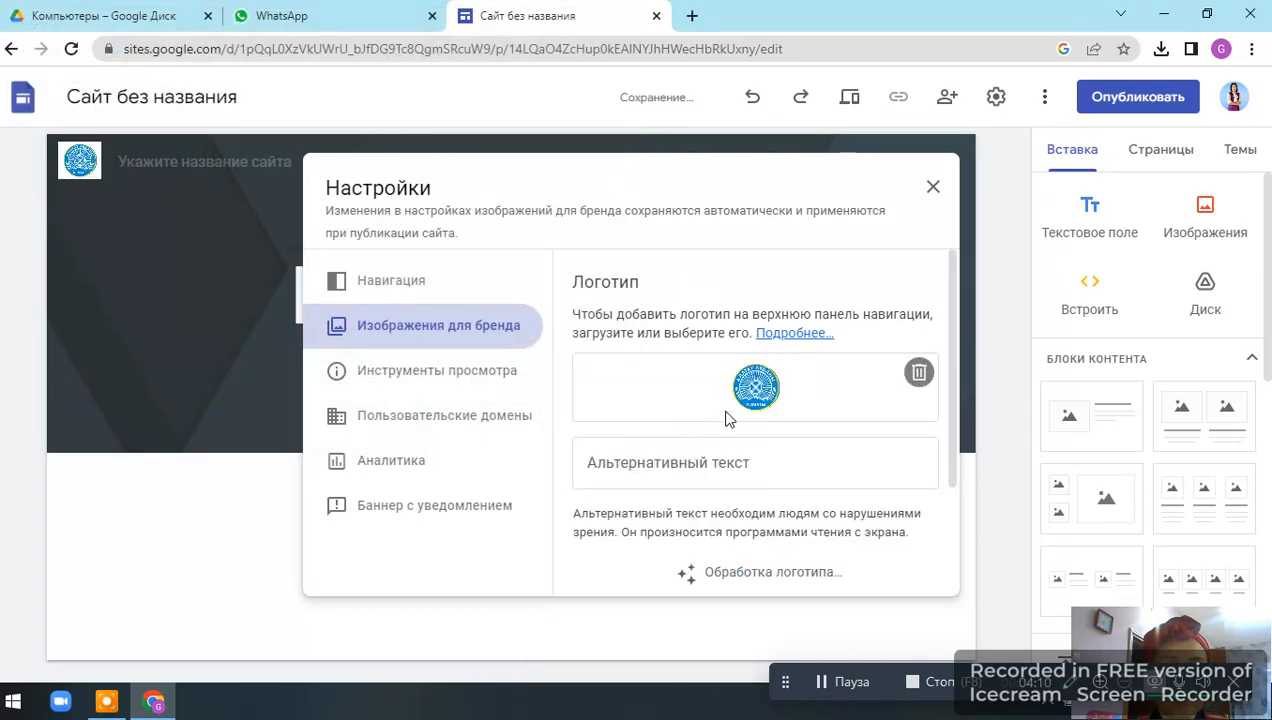
click(932, 187)
Enter the site owner's name as the site name.
click(226, 162)
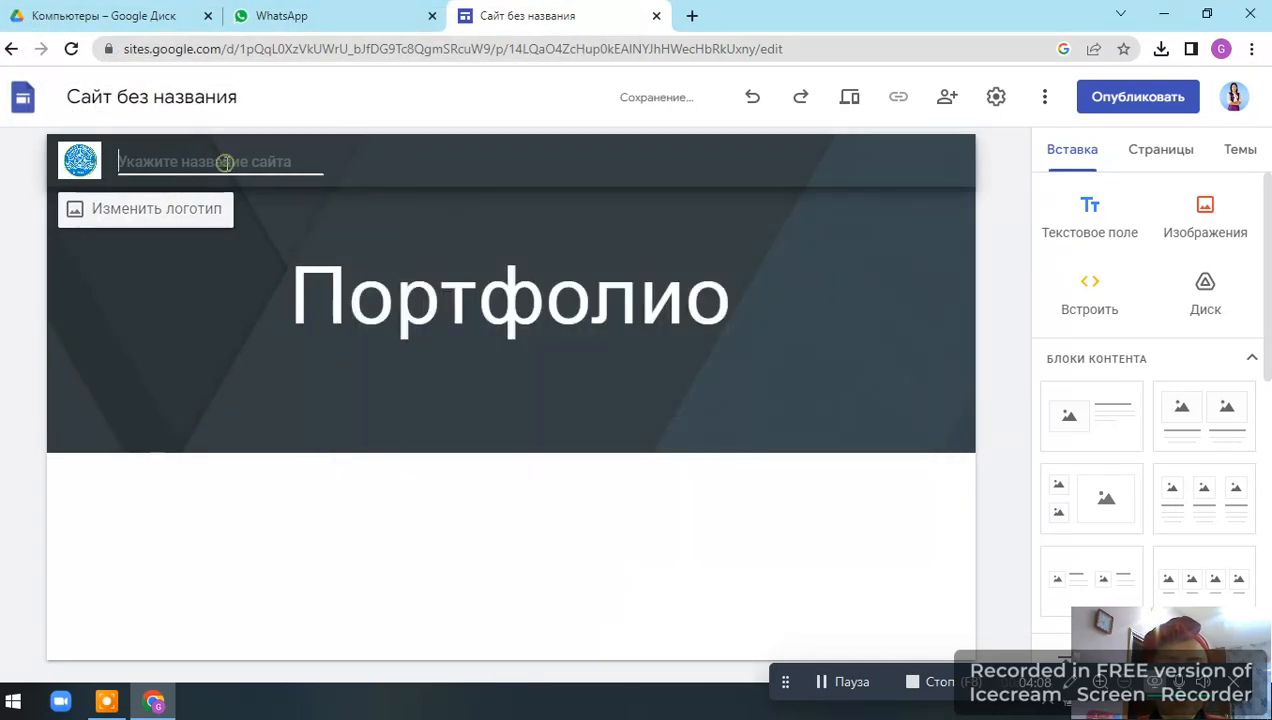
text(Сак)
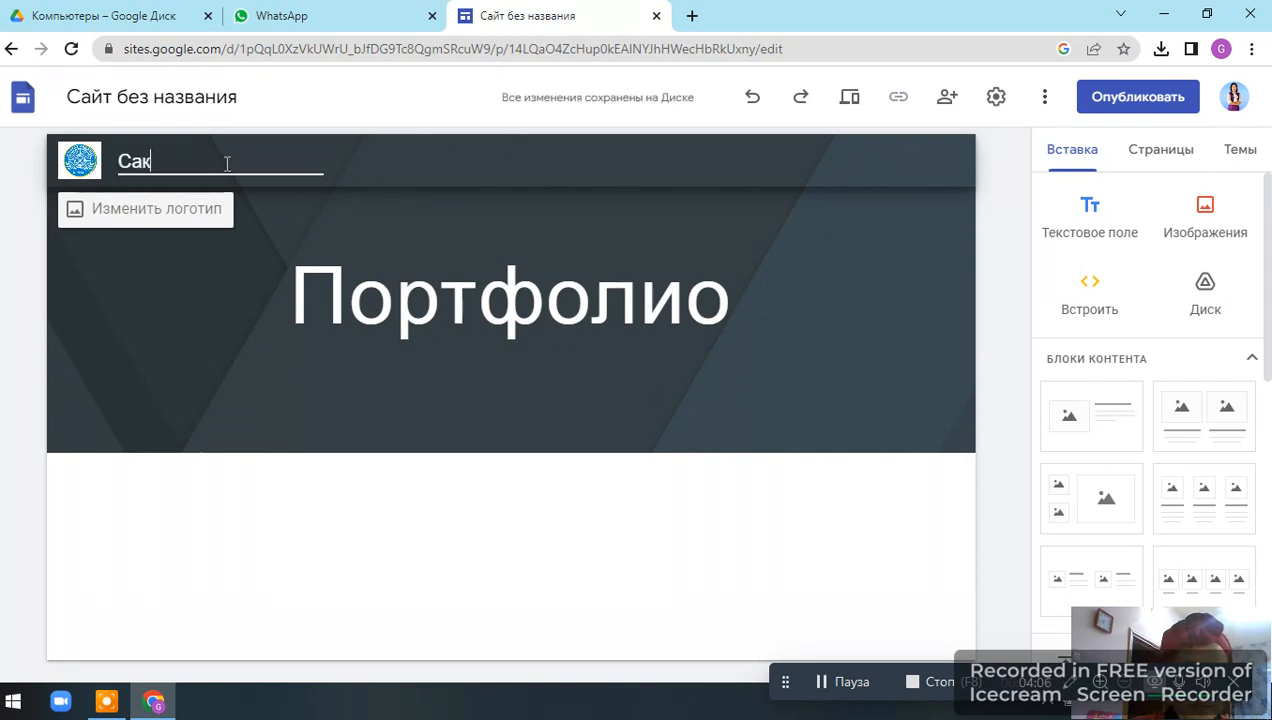
text(таганова Г)
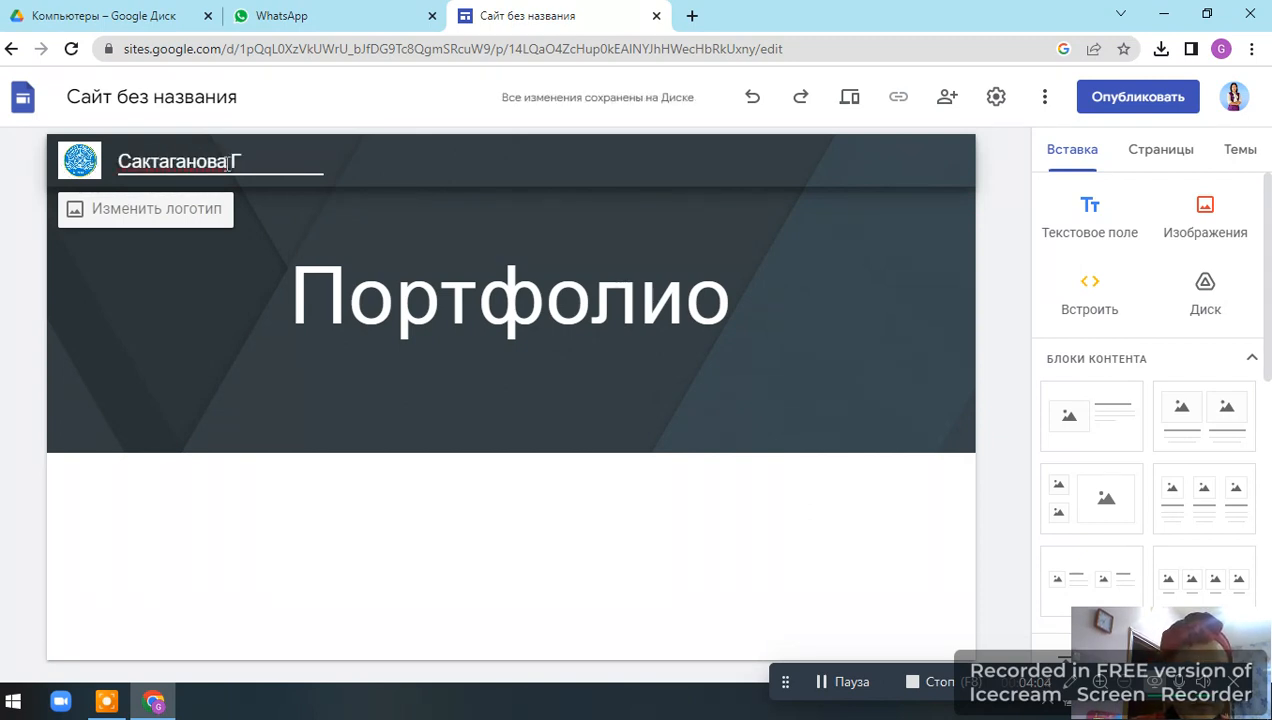
text(.С)
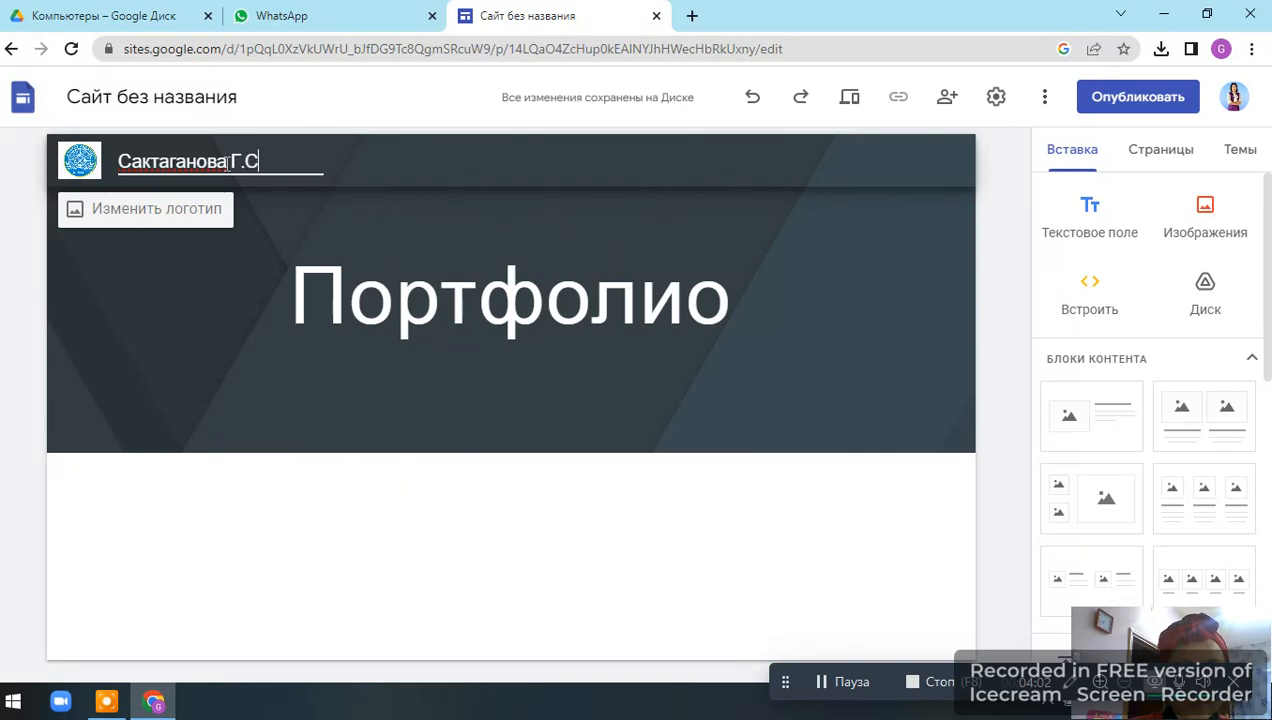
Replace the header background with a blue sand-dune image from the gallery.
click(277, 297)
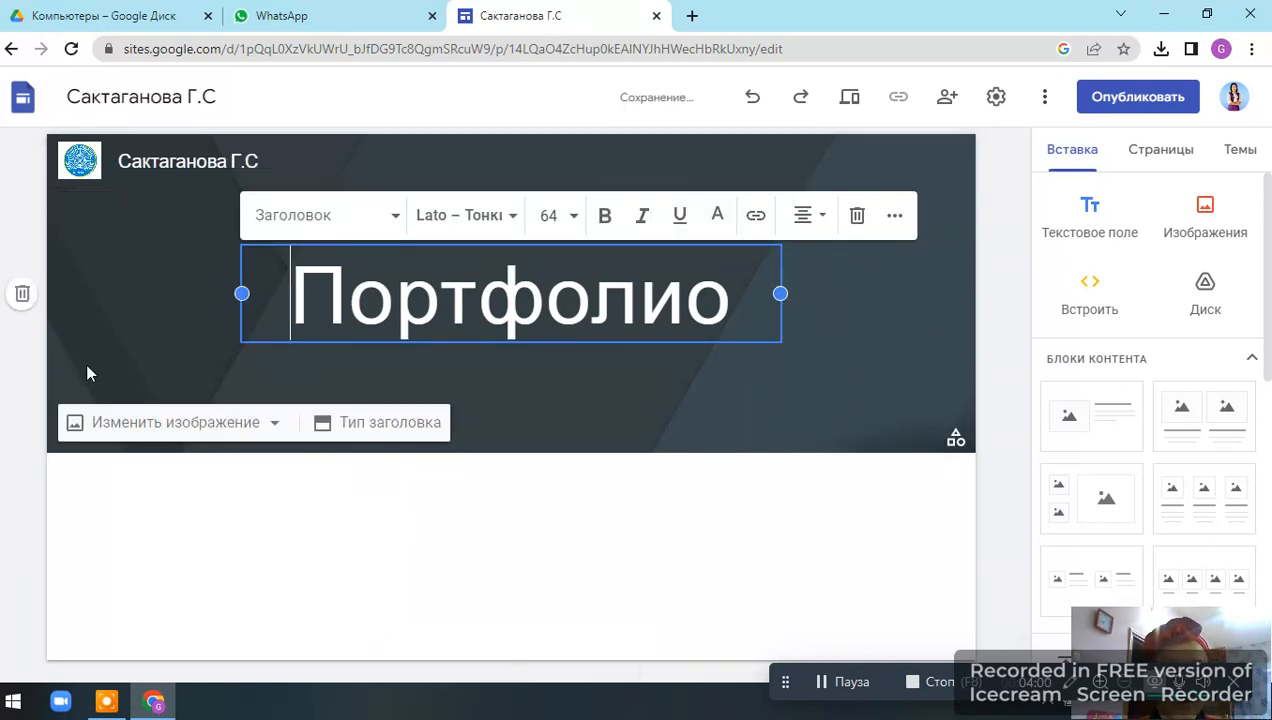
click(142, 421)
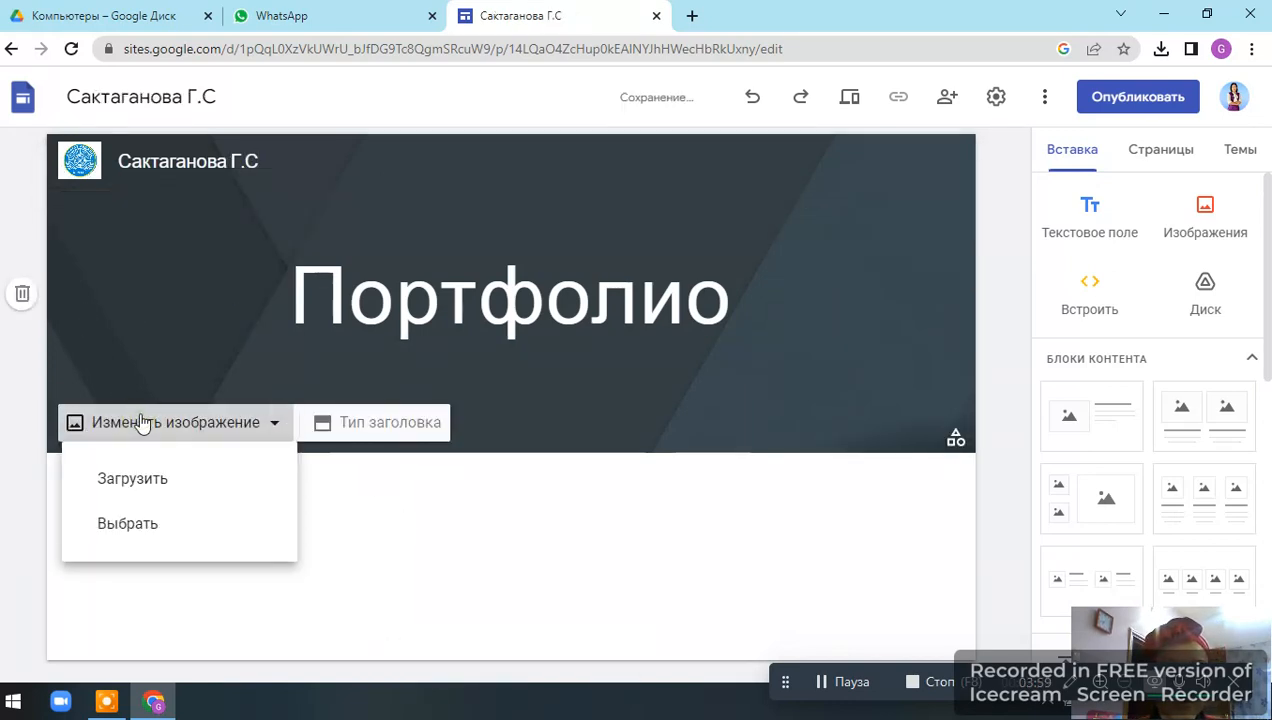
click(134, 522)
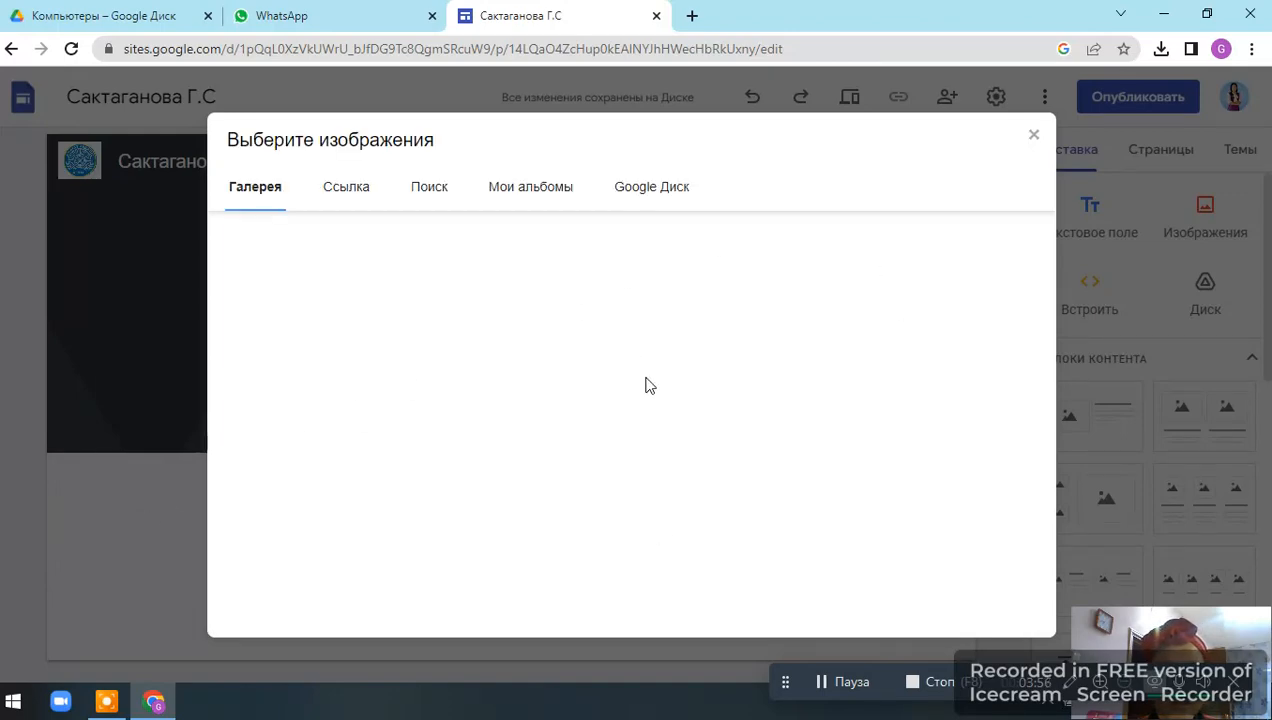
scroll(433, 500, down, 10)
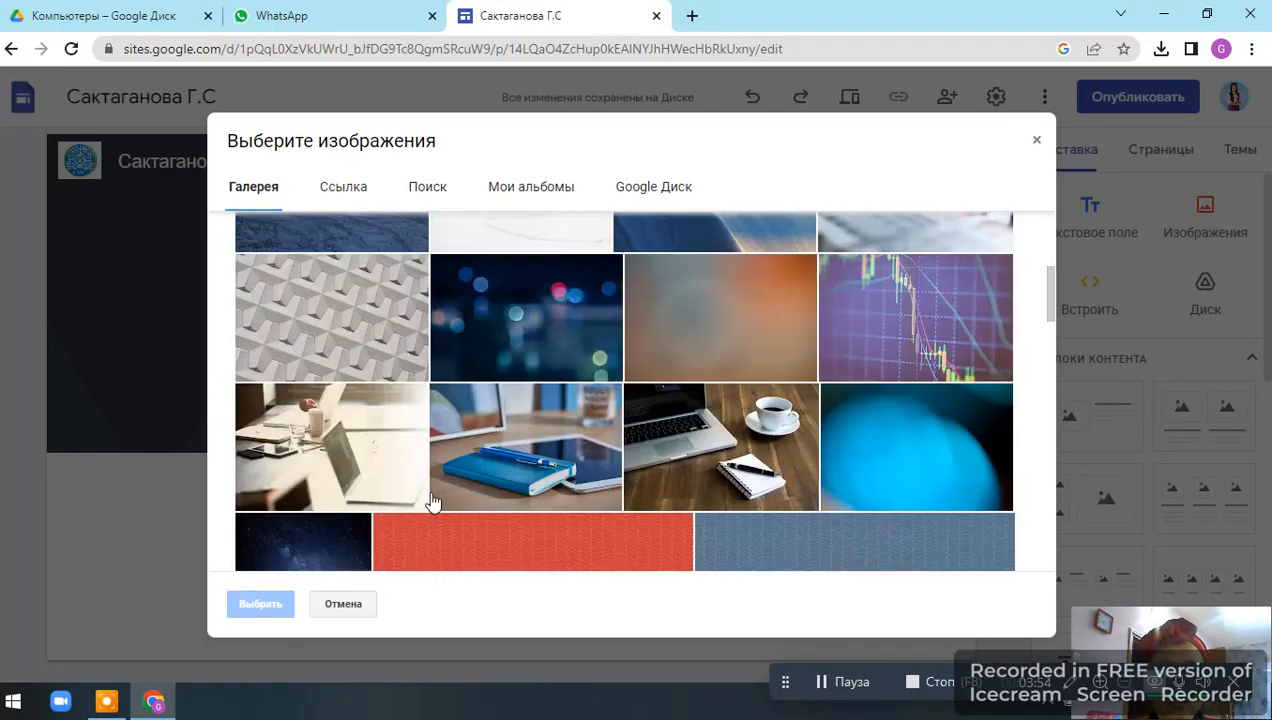
scroll(434, 505, up, 10)
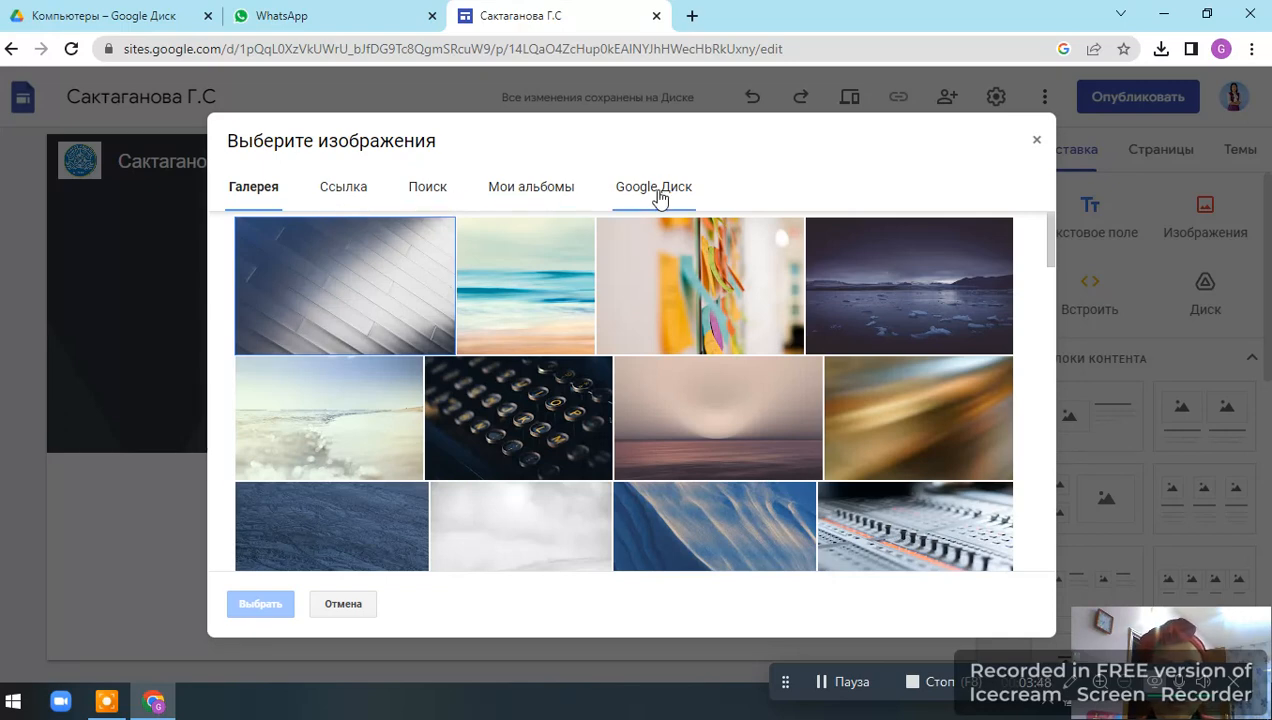
scroll(613, 468, down, 5)
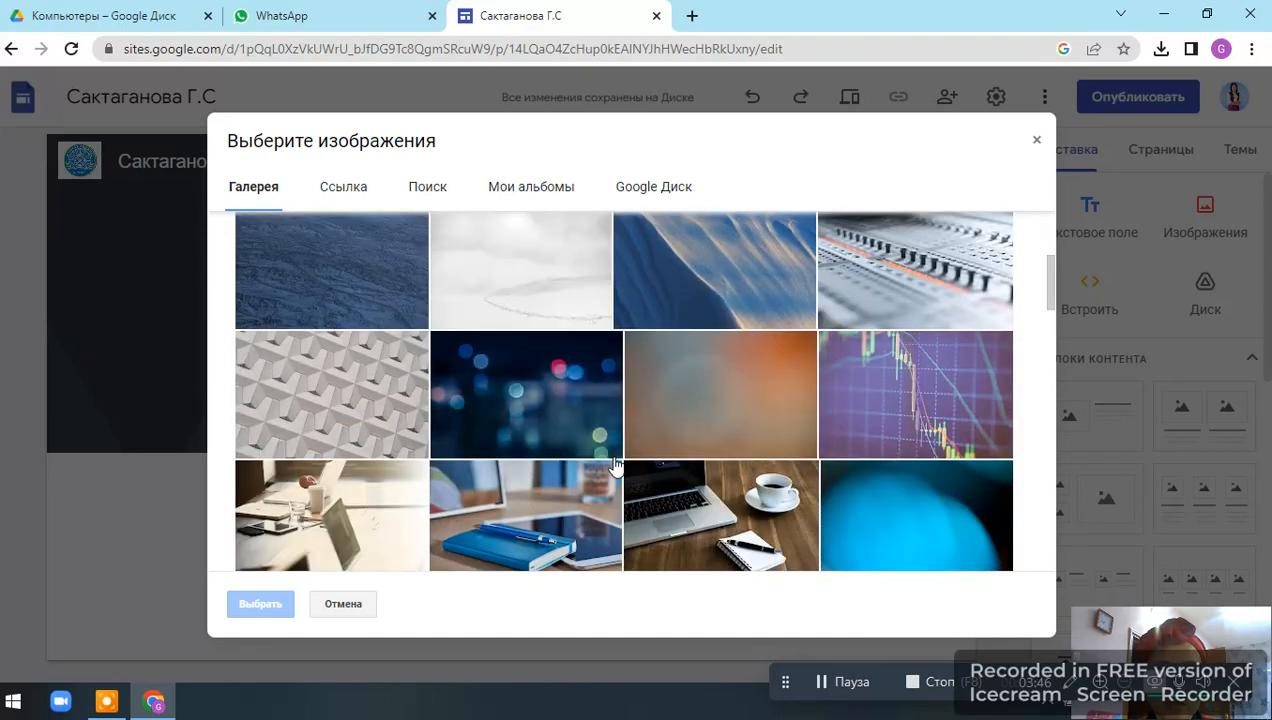
scroll(616, 467, up, 3)
click(648, 462)
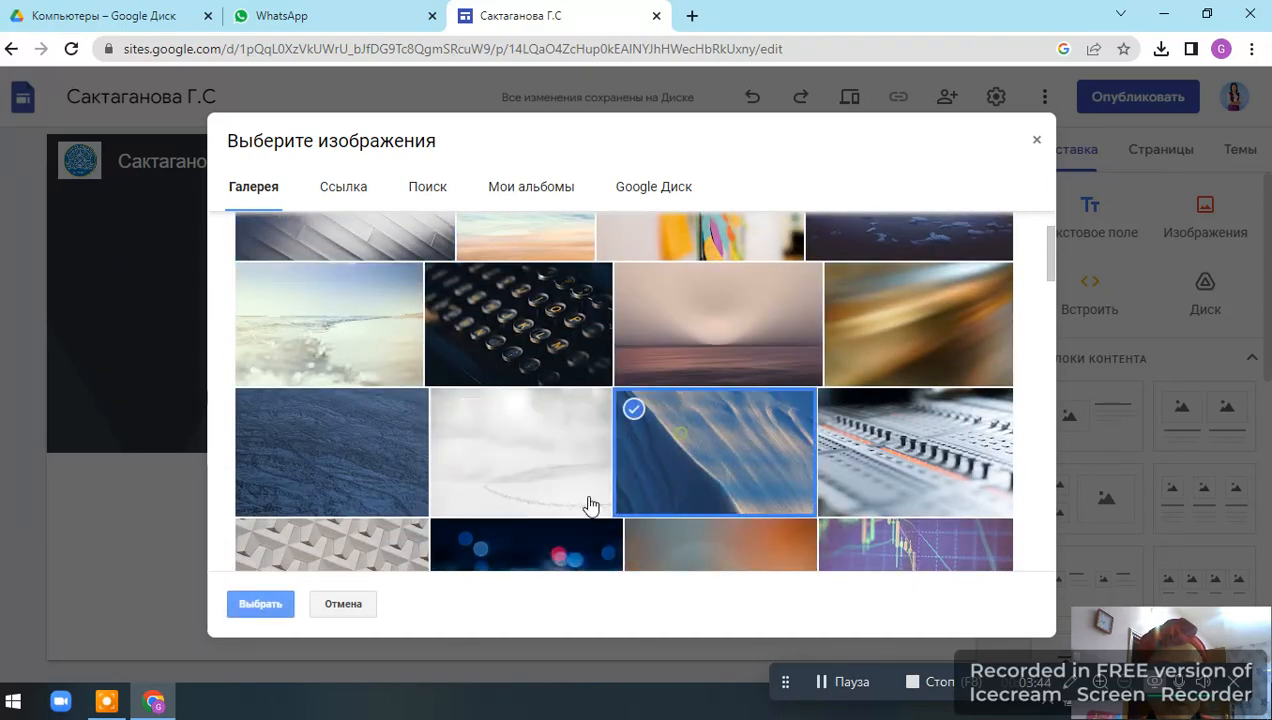
click(262, 605)
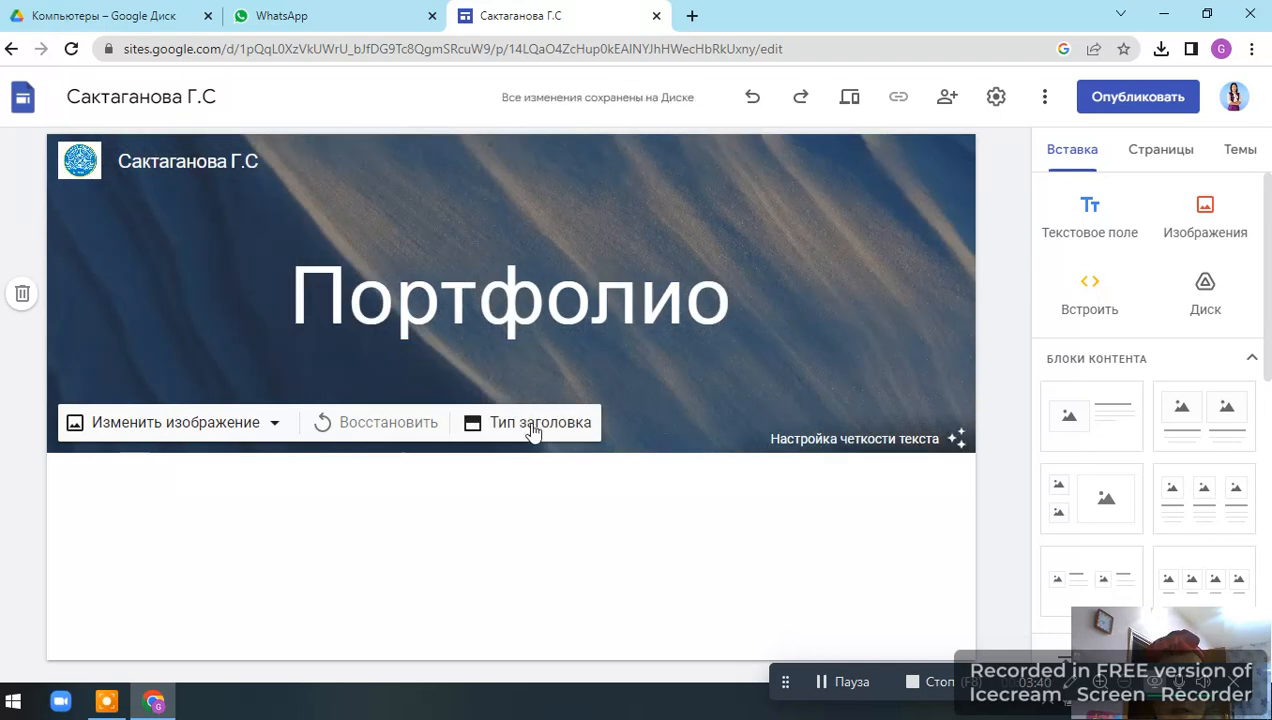
Review the header type options, keeping the Banner style.
click(530, 425)
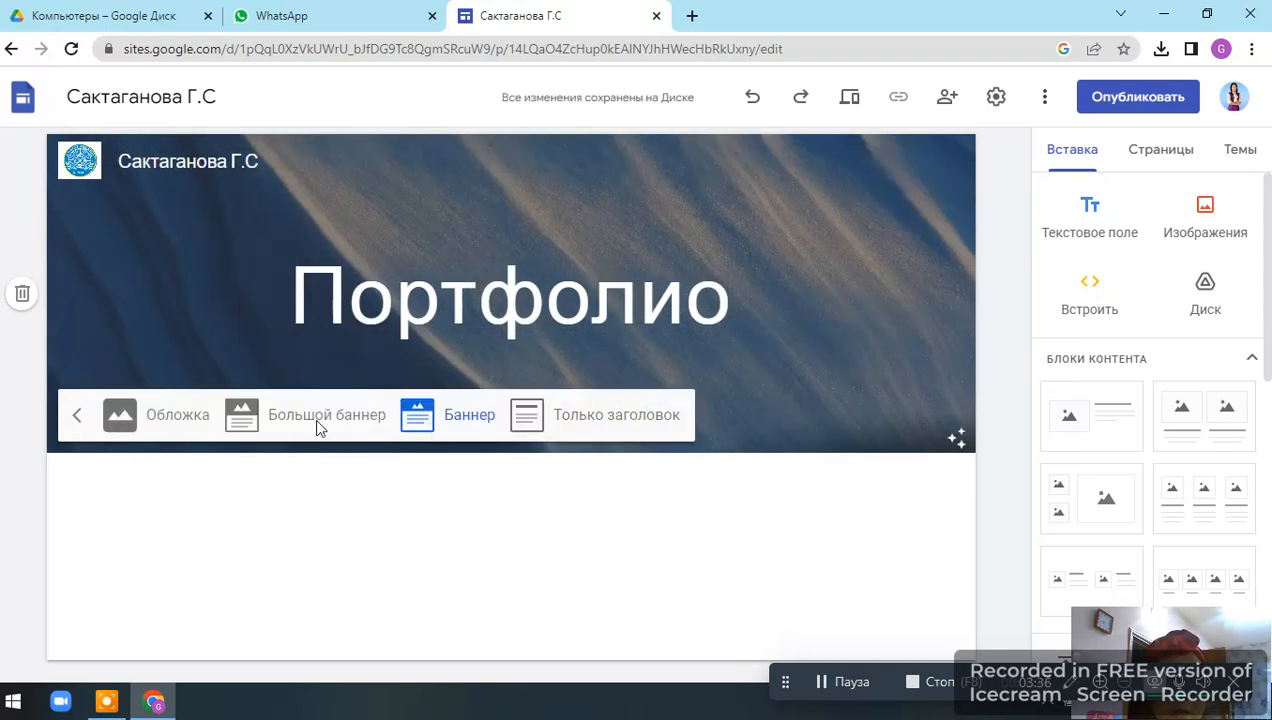
click(644, 412)
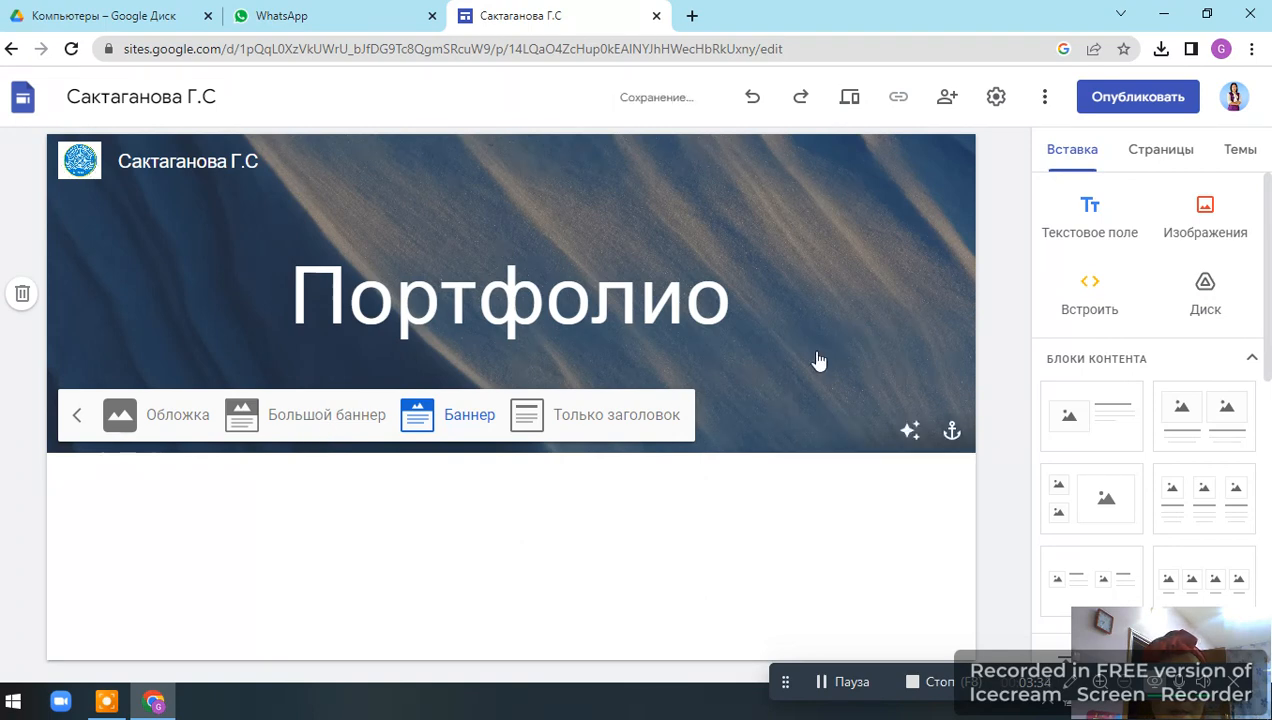
click(430, 272)
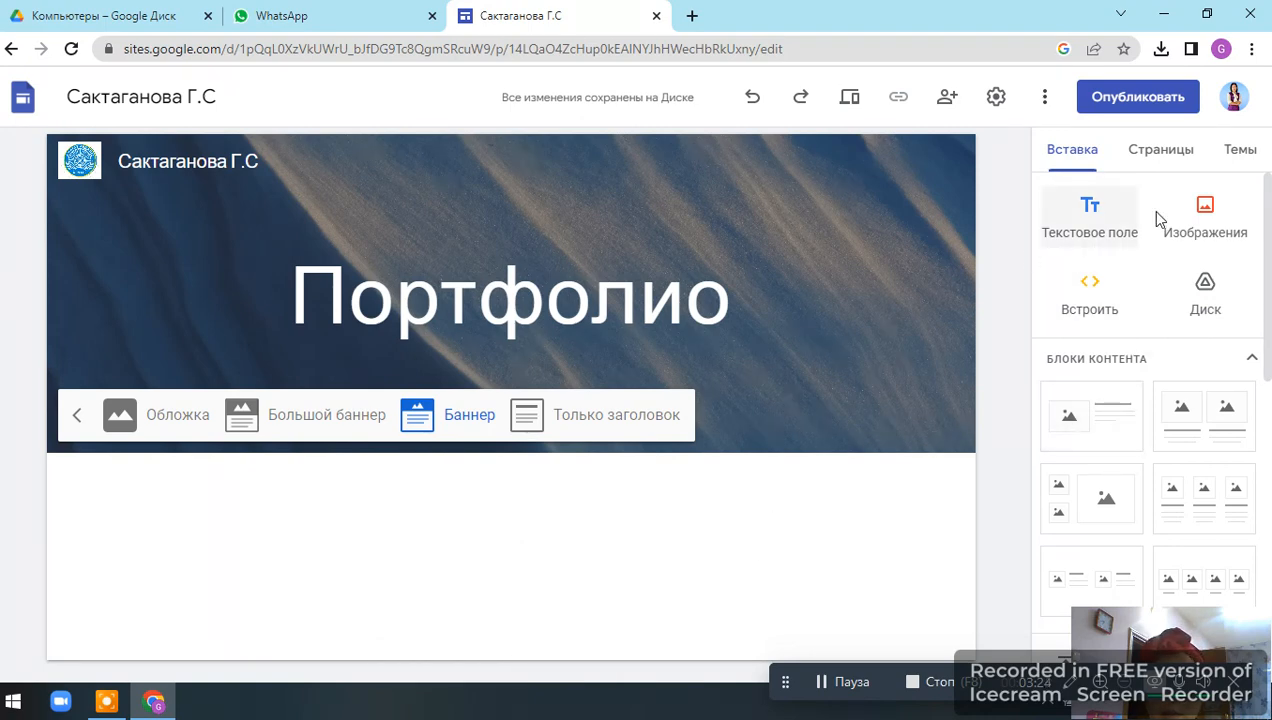
Insert a text box below the header and type "Мағлұматтар".
click(1093, 210)
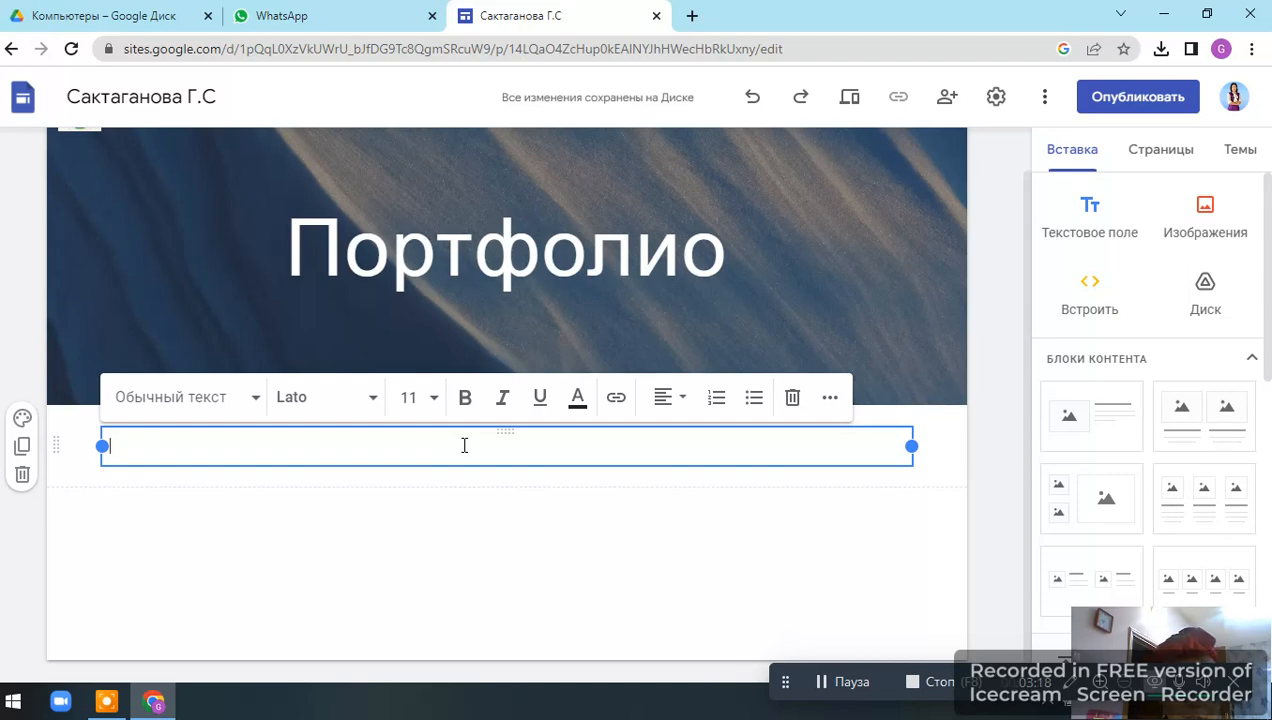
text(MA)
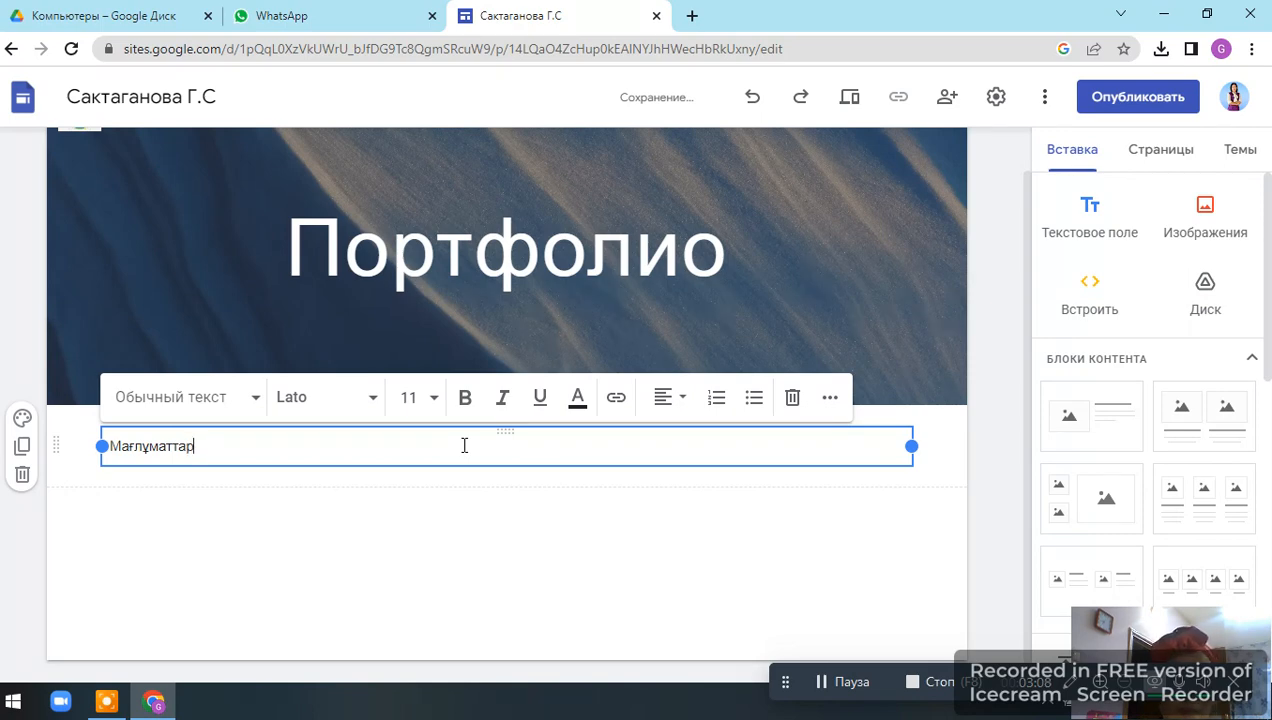
Set the "Мағлұматтар" text to the Lobster font at size 60.
double_click(215, 456)
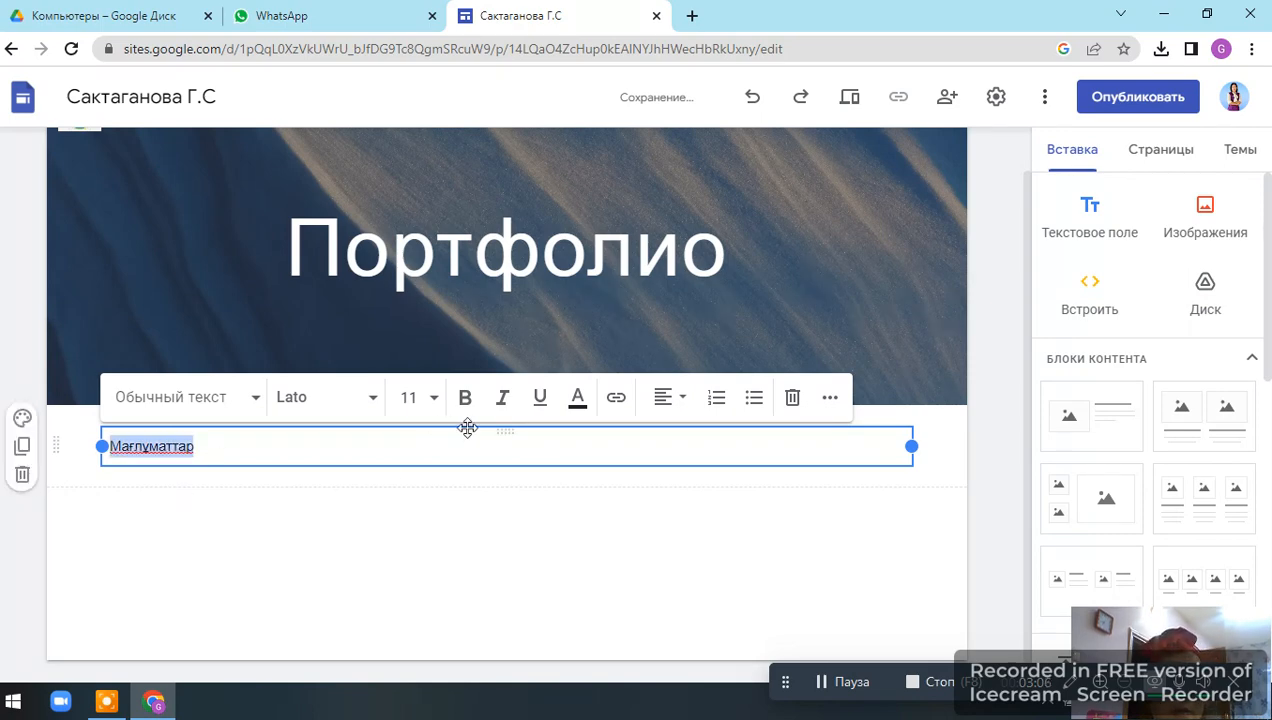
click(370, 400)
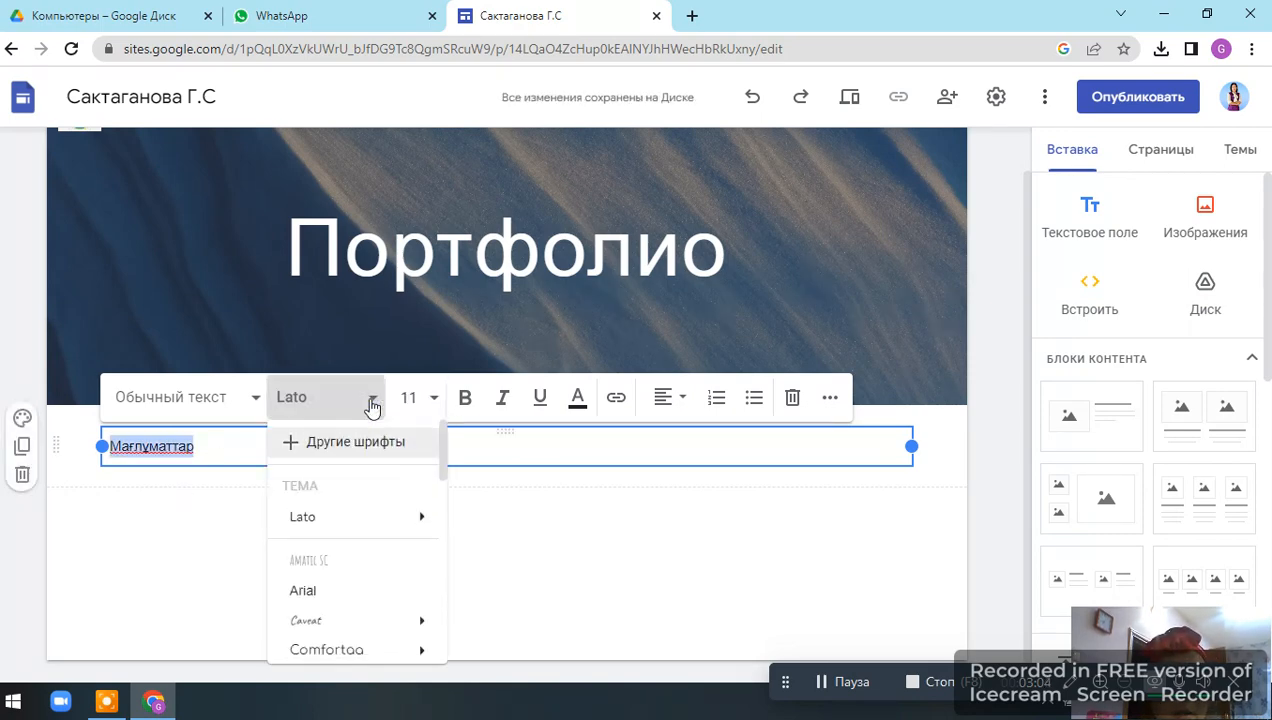
scroll(358, 583, down, 4)
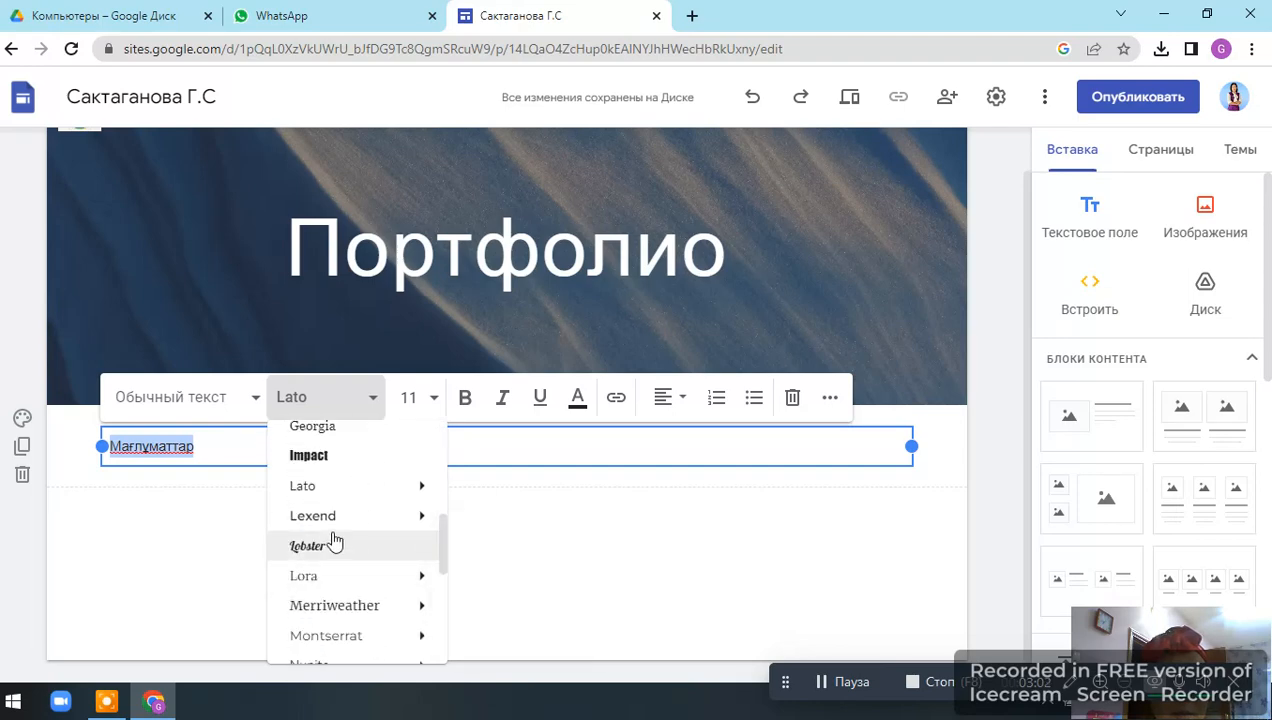
click(332, 546)
click(435, 400)
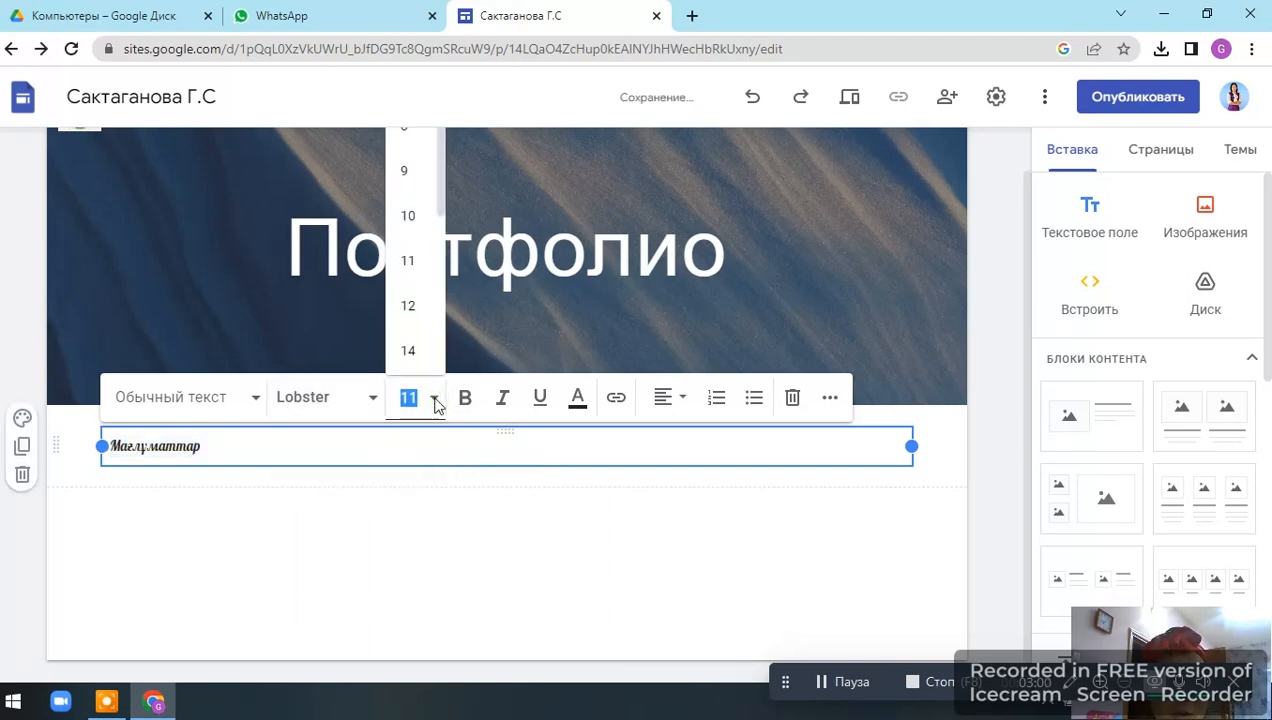
scroll(408, 350, down, 3)
click(408, 340)
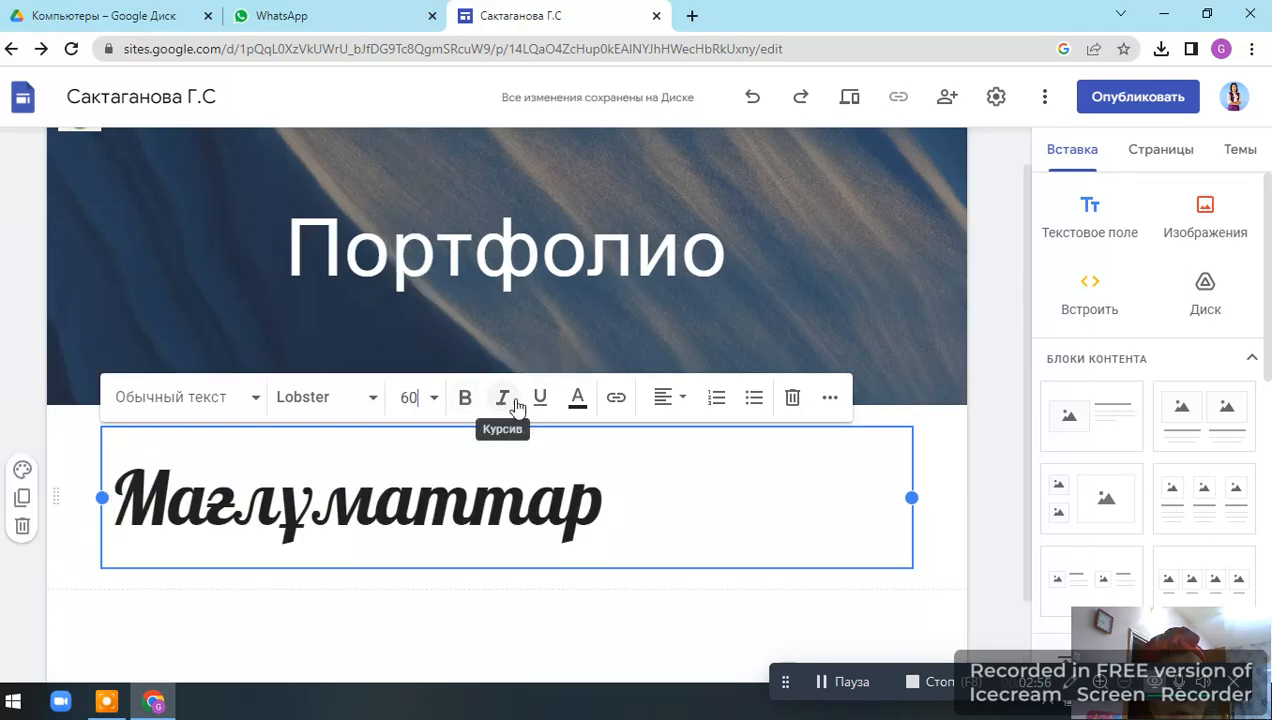
Colour the "Мағлұматтар" text coral red and center-align it.
click(578, 397)
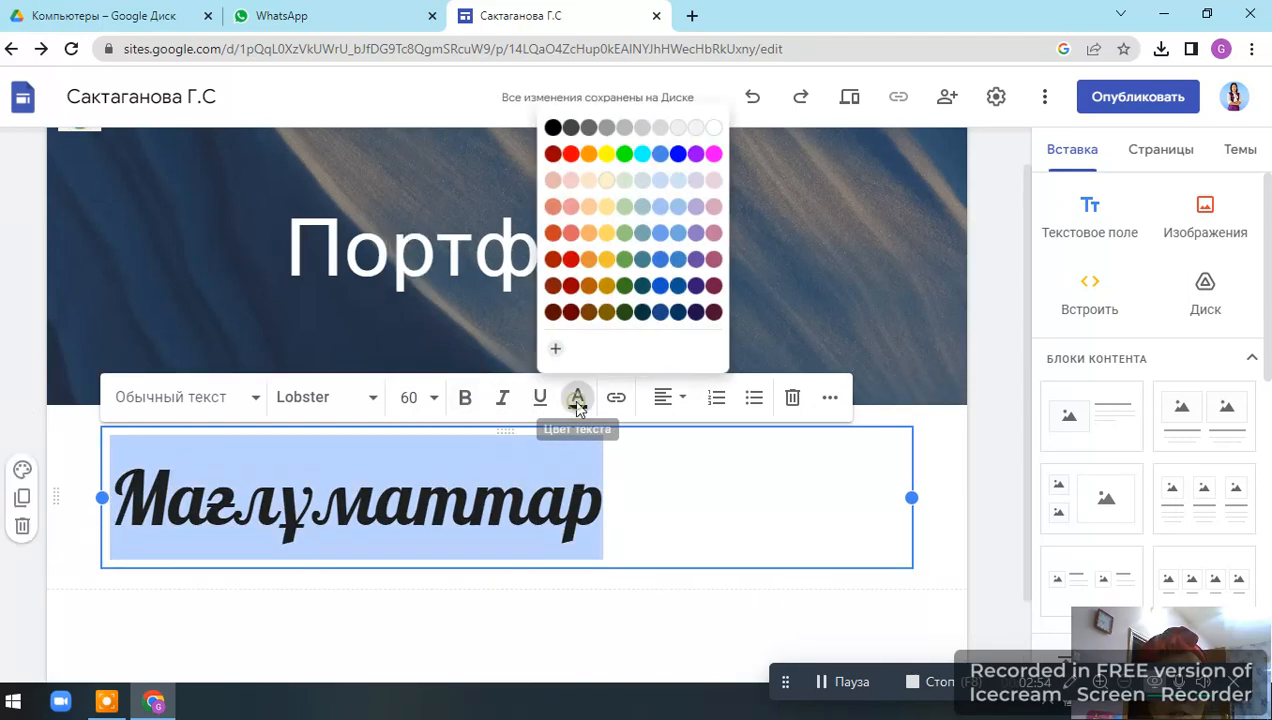
click(563, 231)
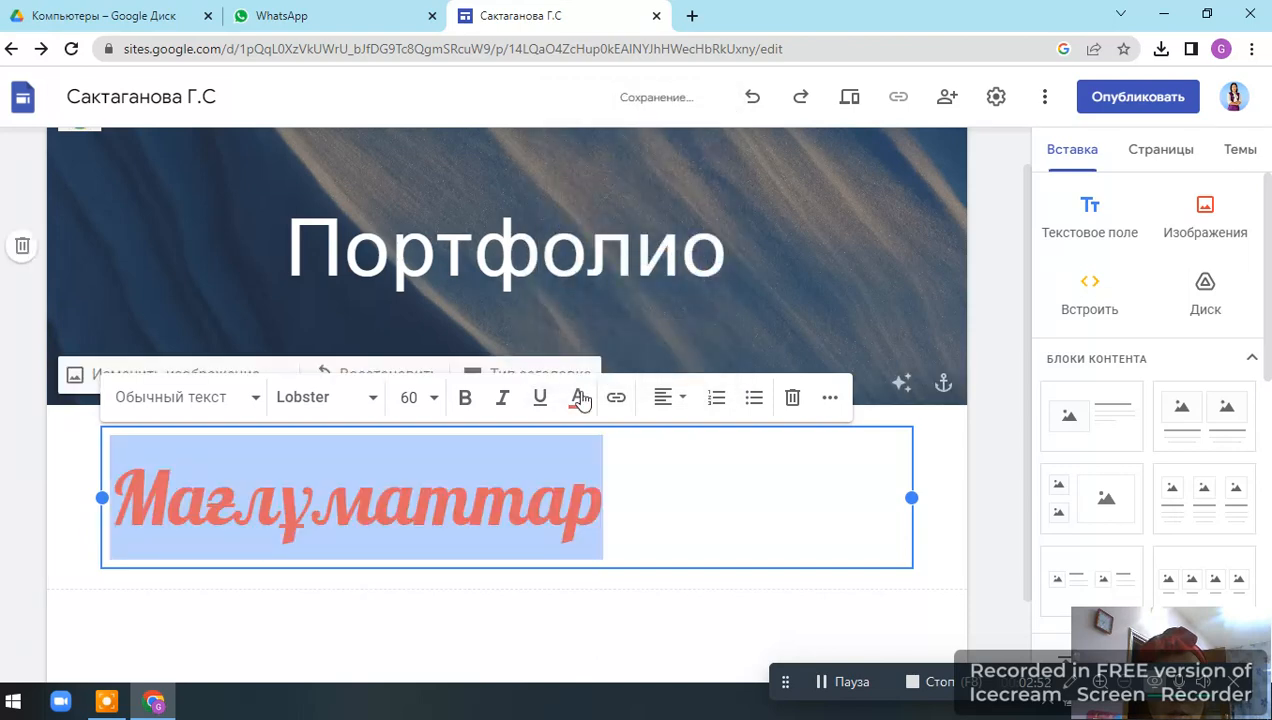
click(667, 398)
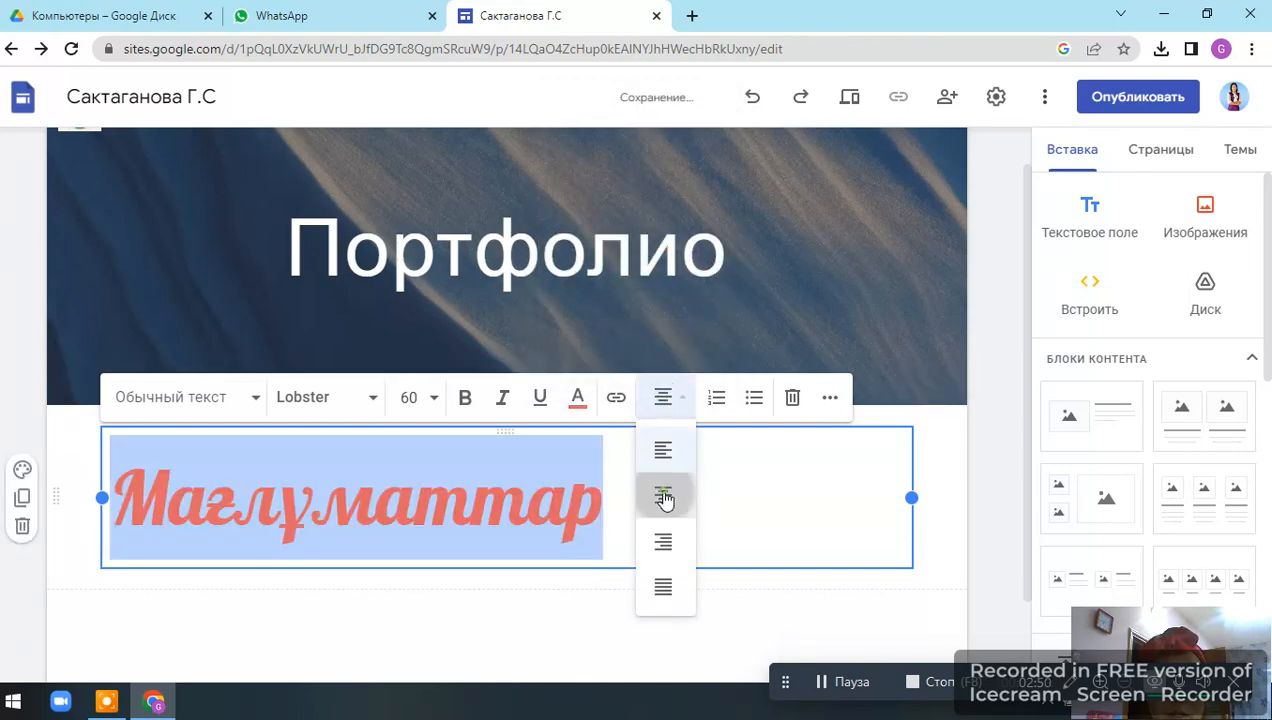
click(663, 494)
click(822, 521)
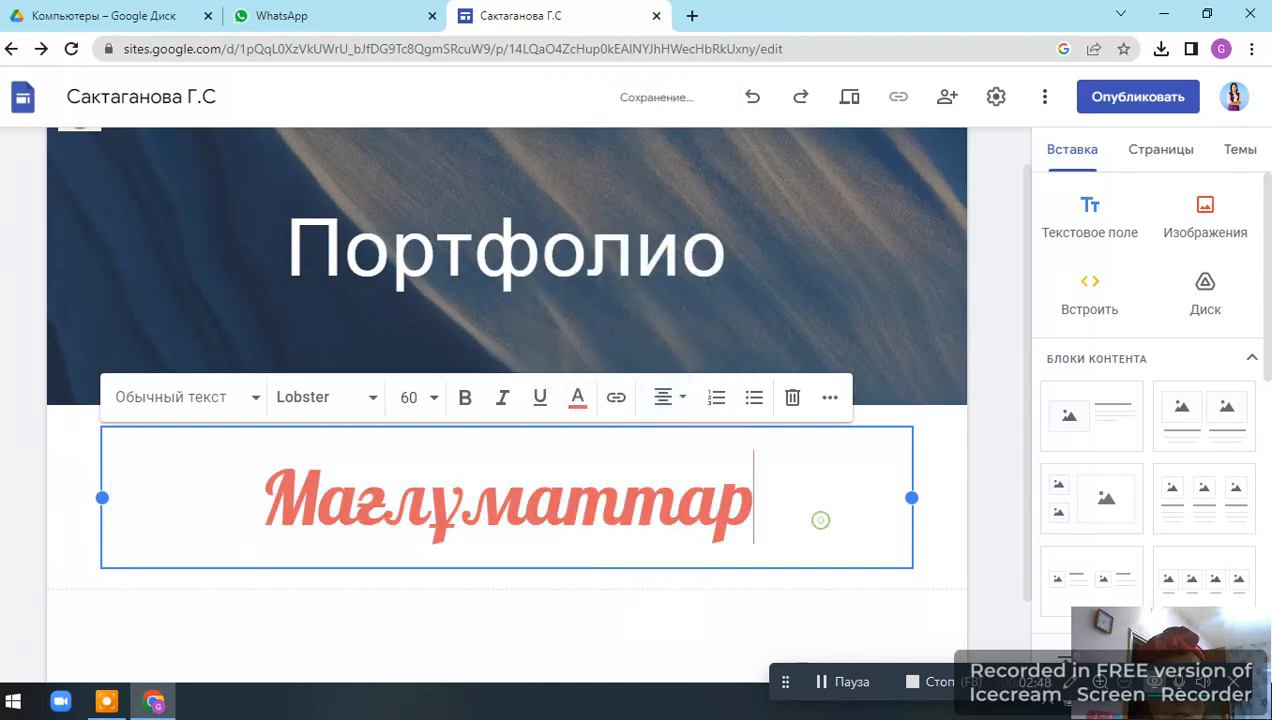
Set the "Мағлұматтар" section's colour to Style 3.
click(22, 470)
click(112, 428)
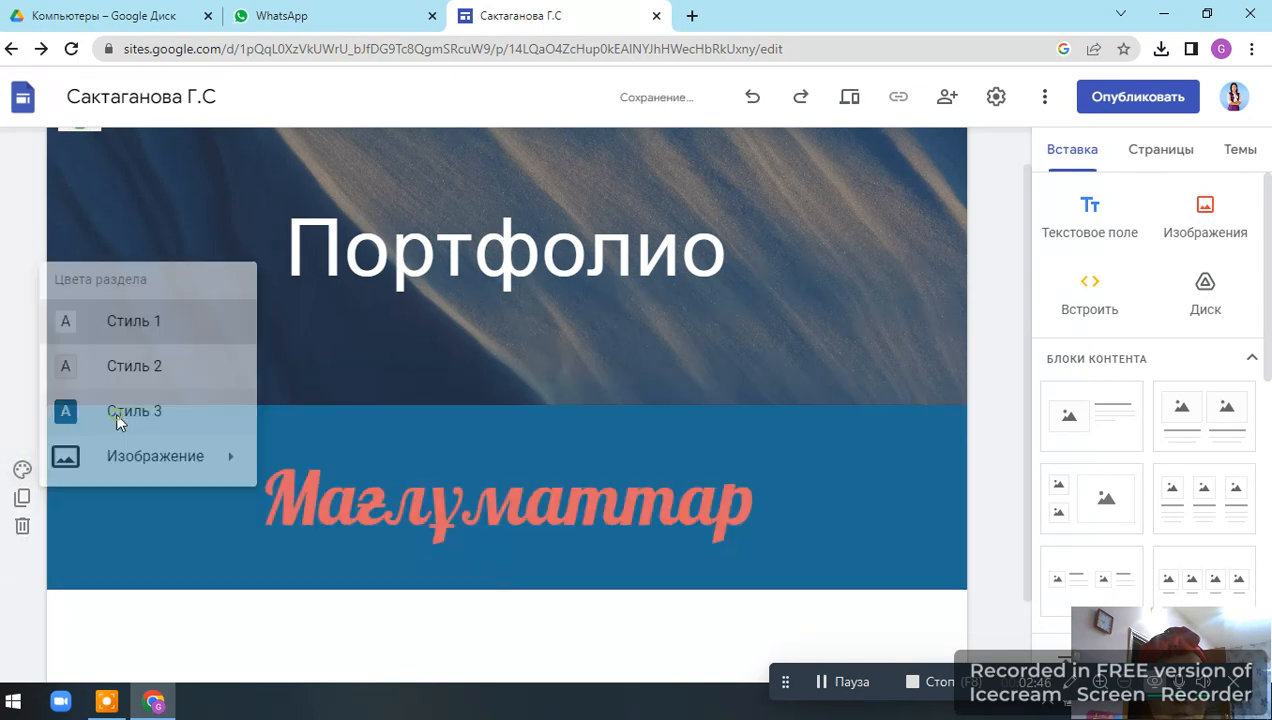
Add an image-and-text content block and upload photo 43 from the D: drive's "фото Гульназ" folder into its image slot.
scroll(710, 560, down, 1)
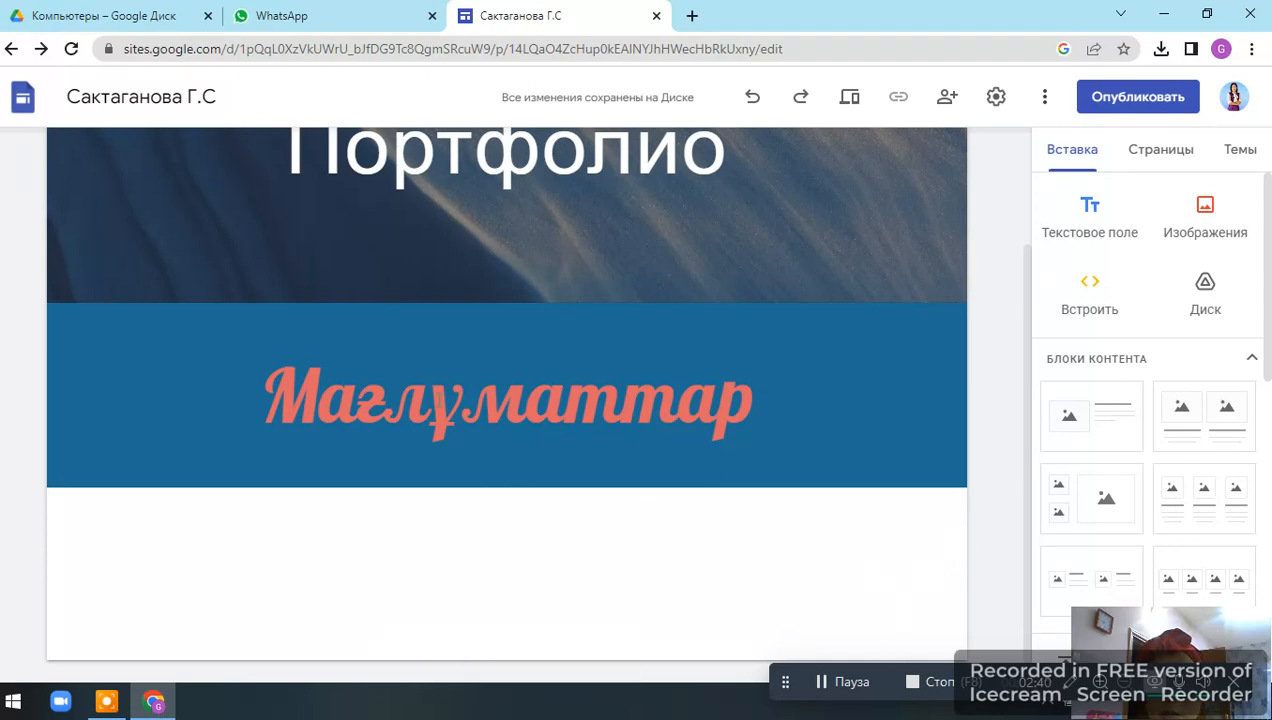
click(1082, 420)
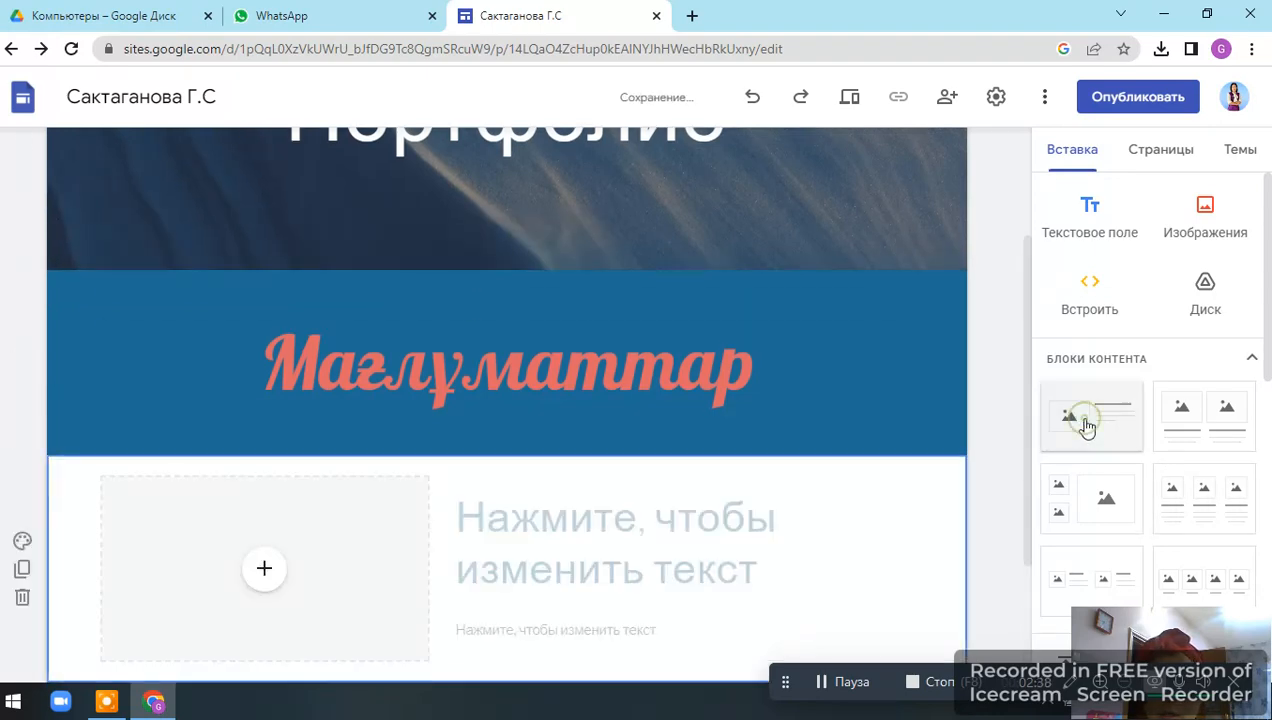
click(262, 375)
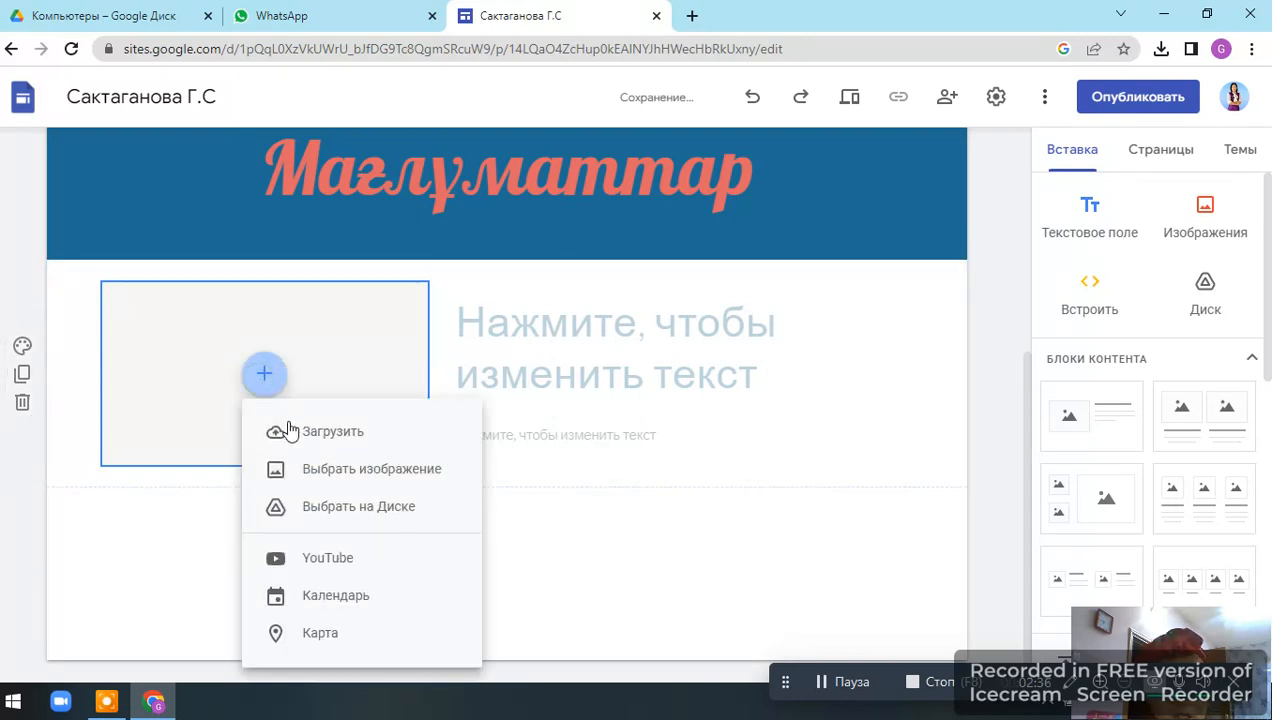
click(215, 358)
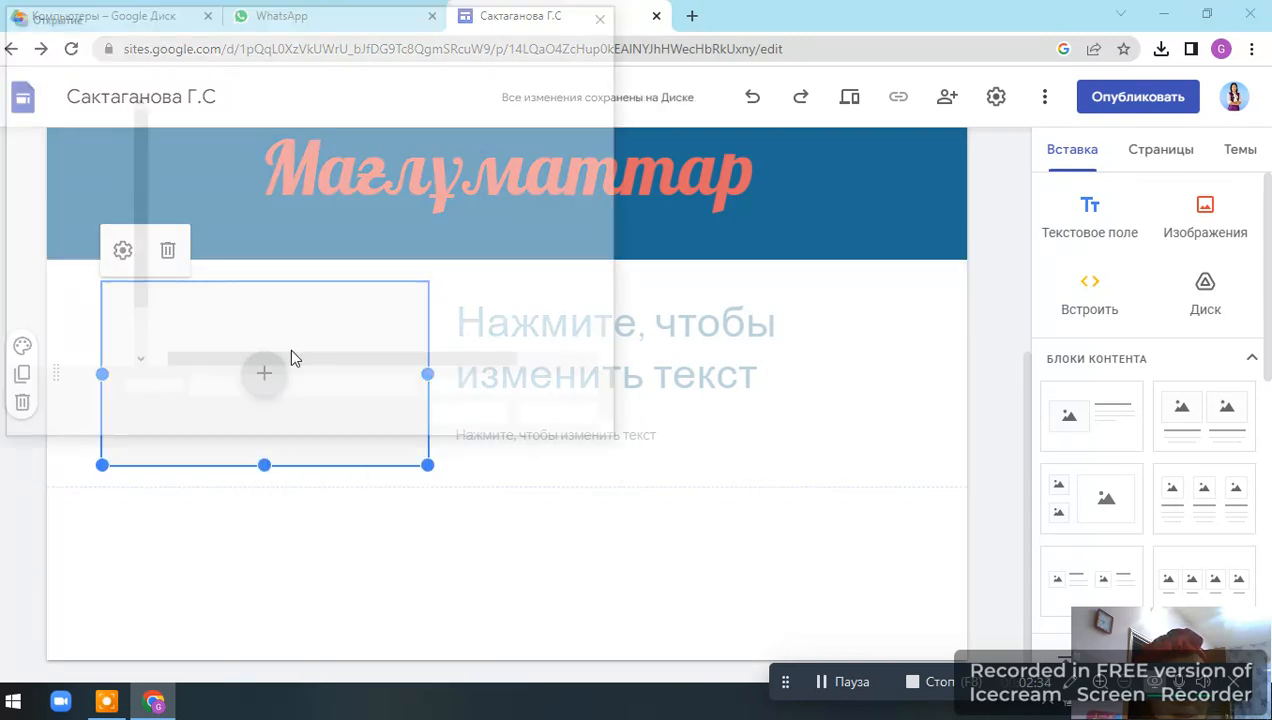
click(100, 342)
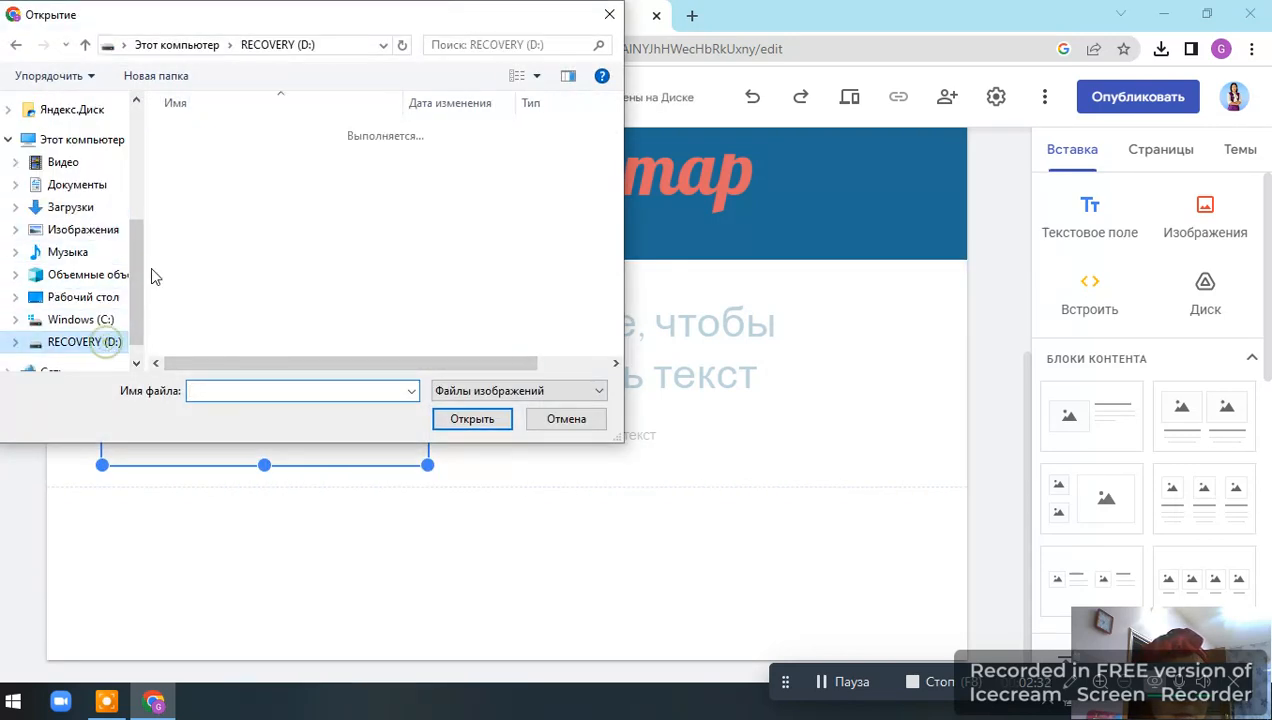
double_click(205, 136)
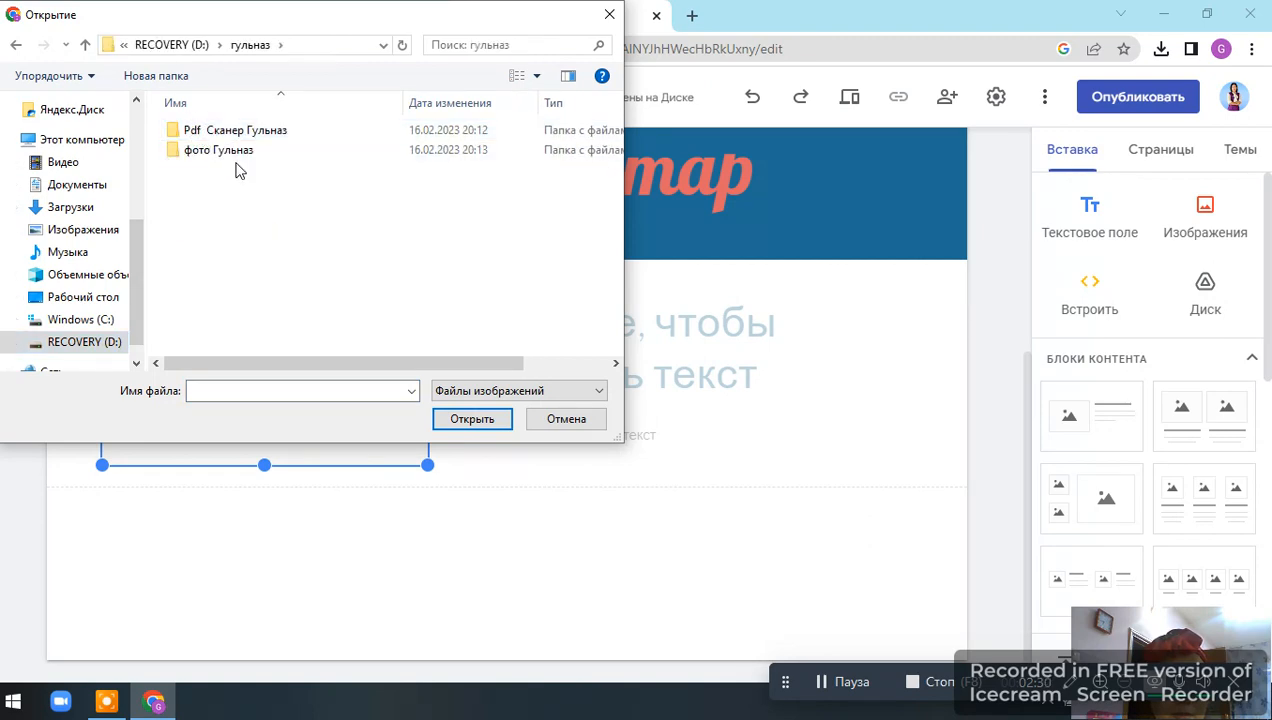
double_click(233, 151)
scroll(385, 303, down, 10)
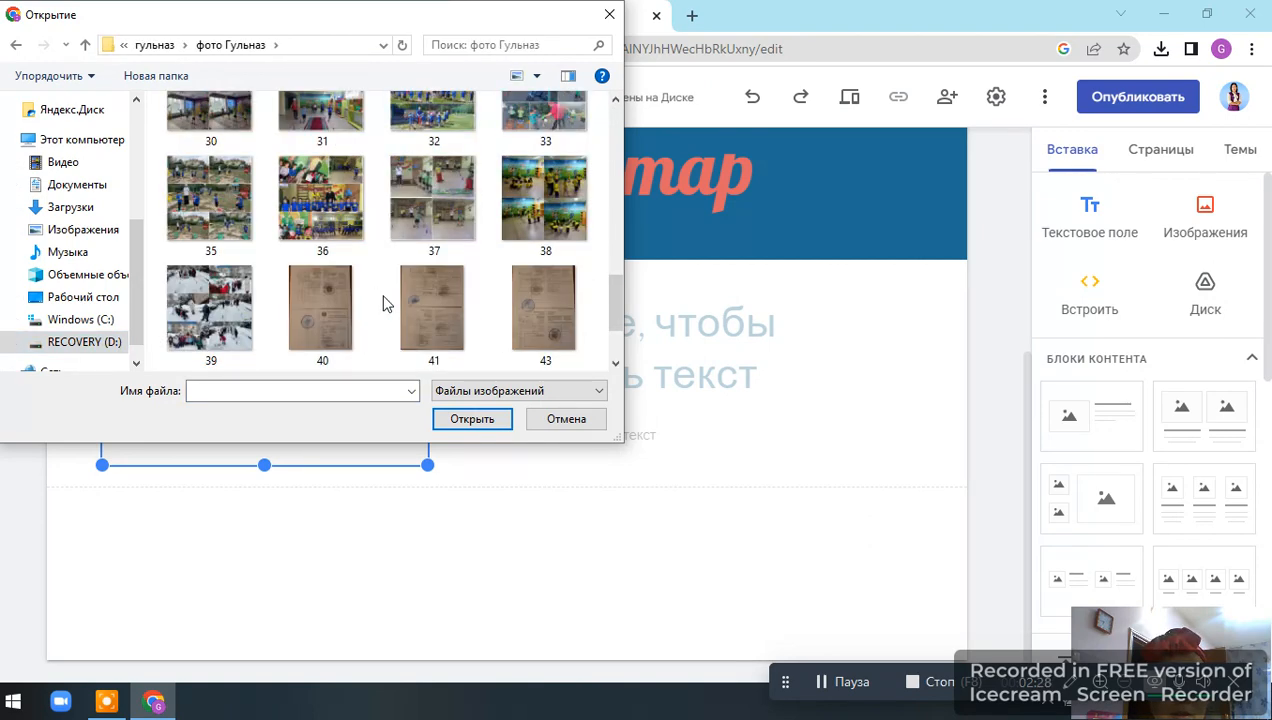
double_click(560, 300)
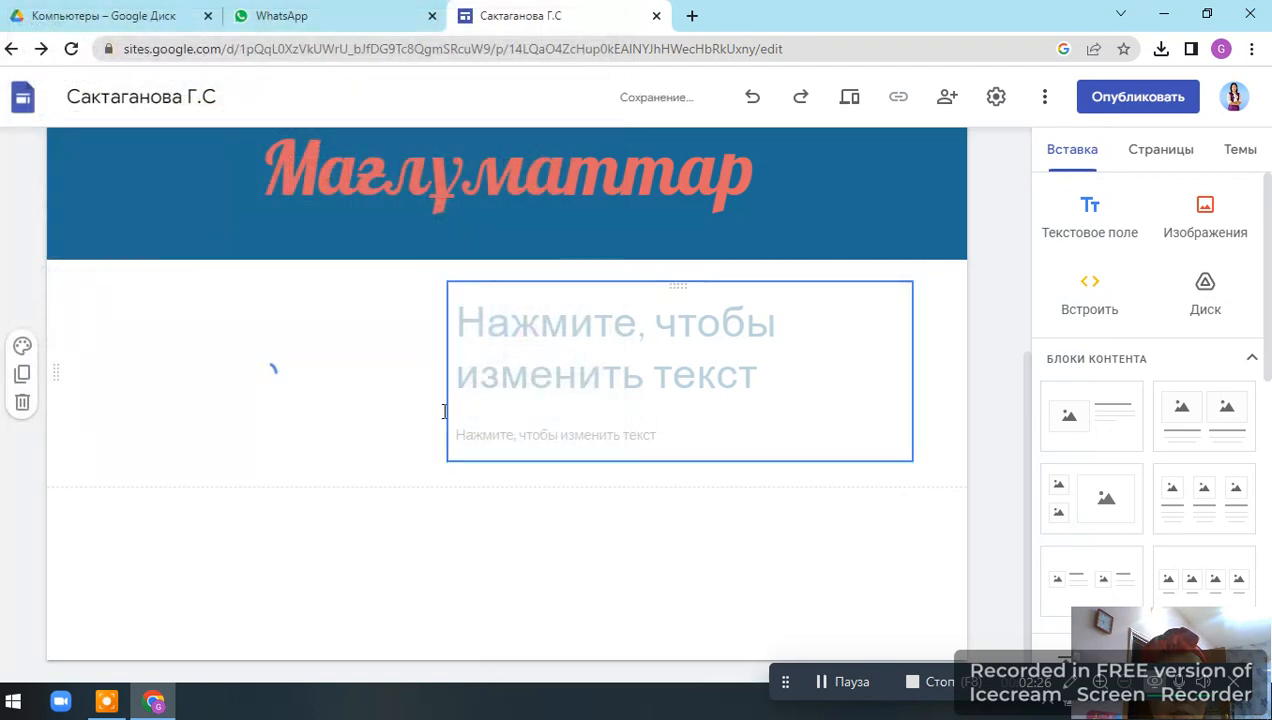
click(167, 252)
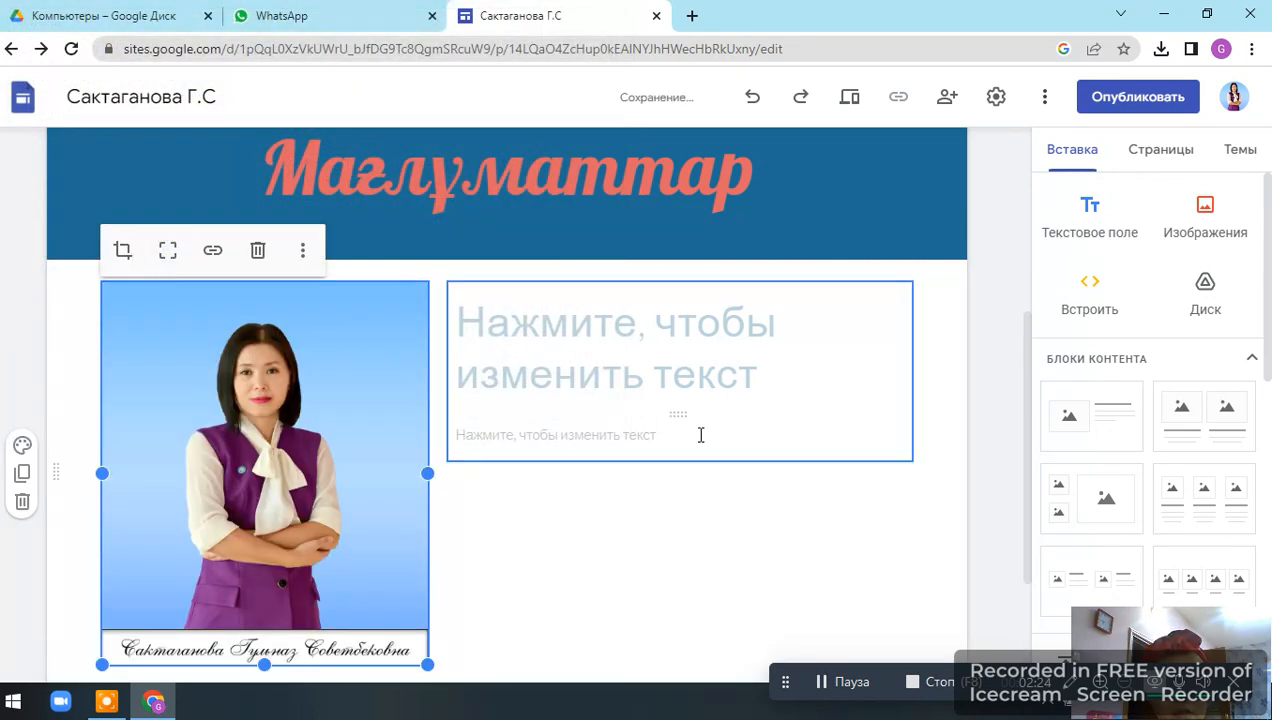
click(576, 345)
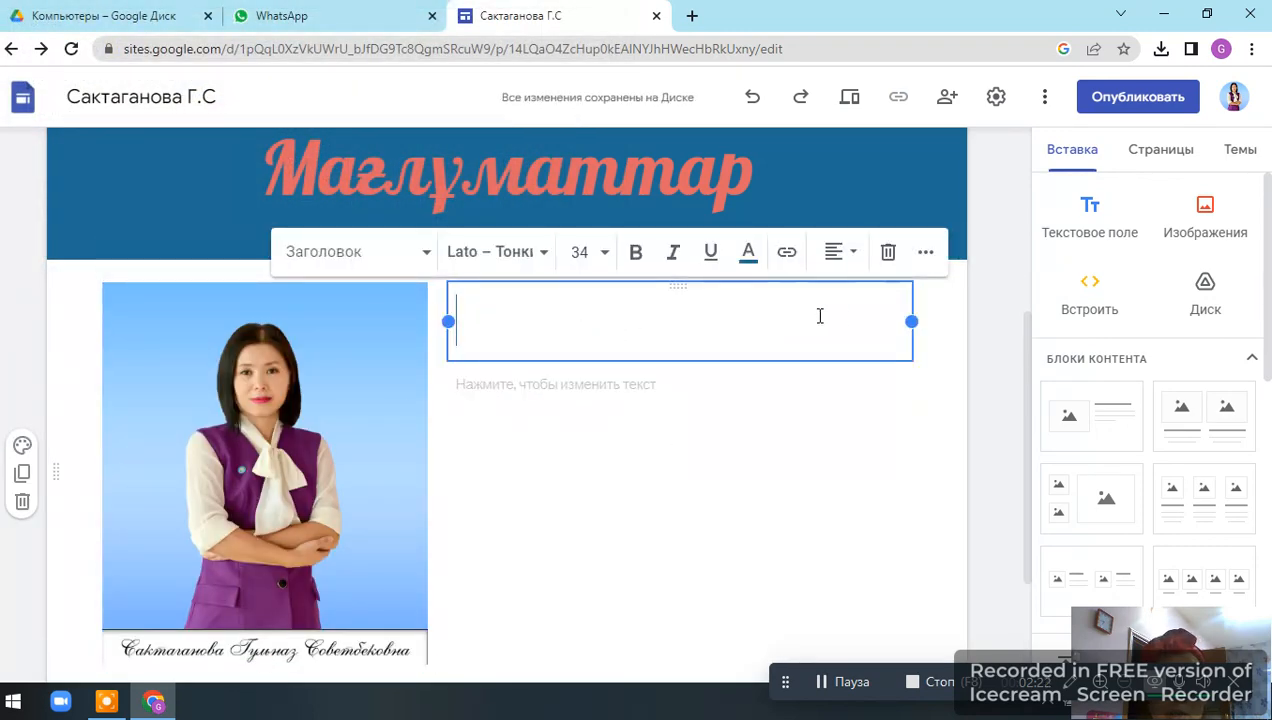
click(490, 395)
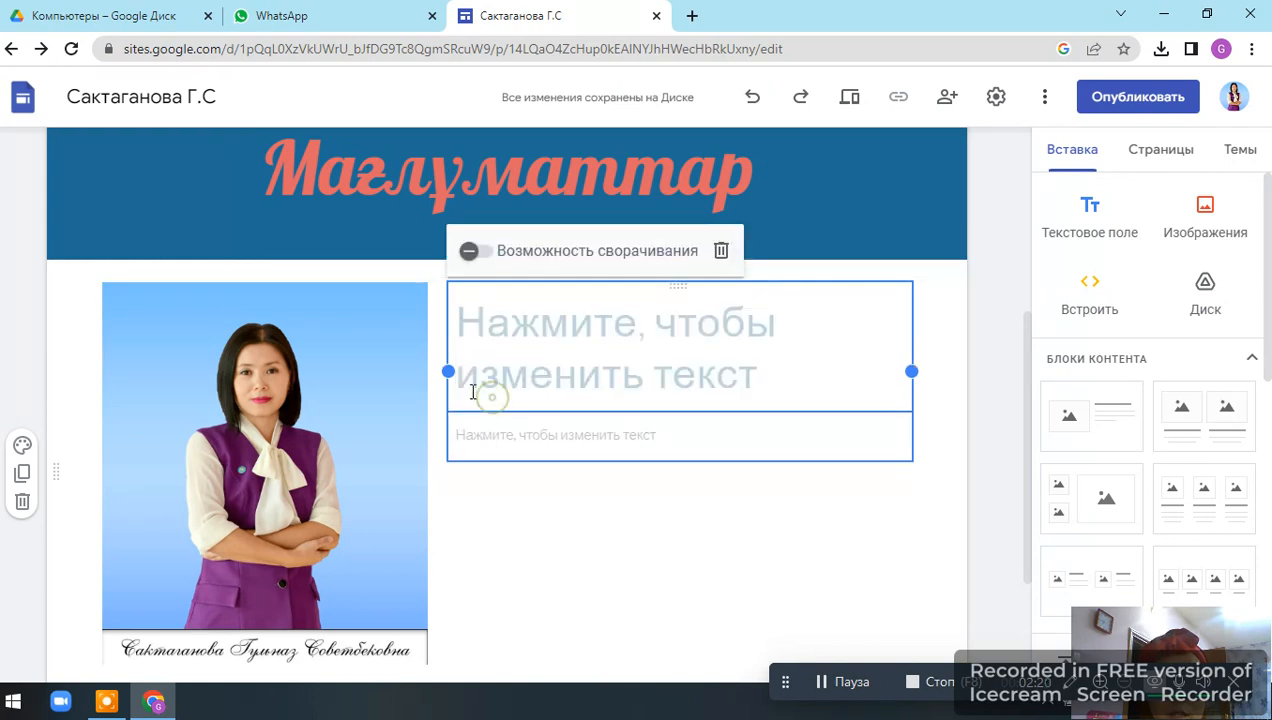
scroll(620, 430, down, 2)
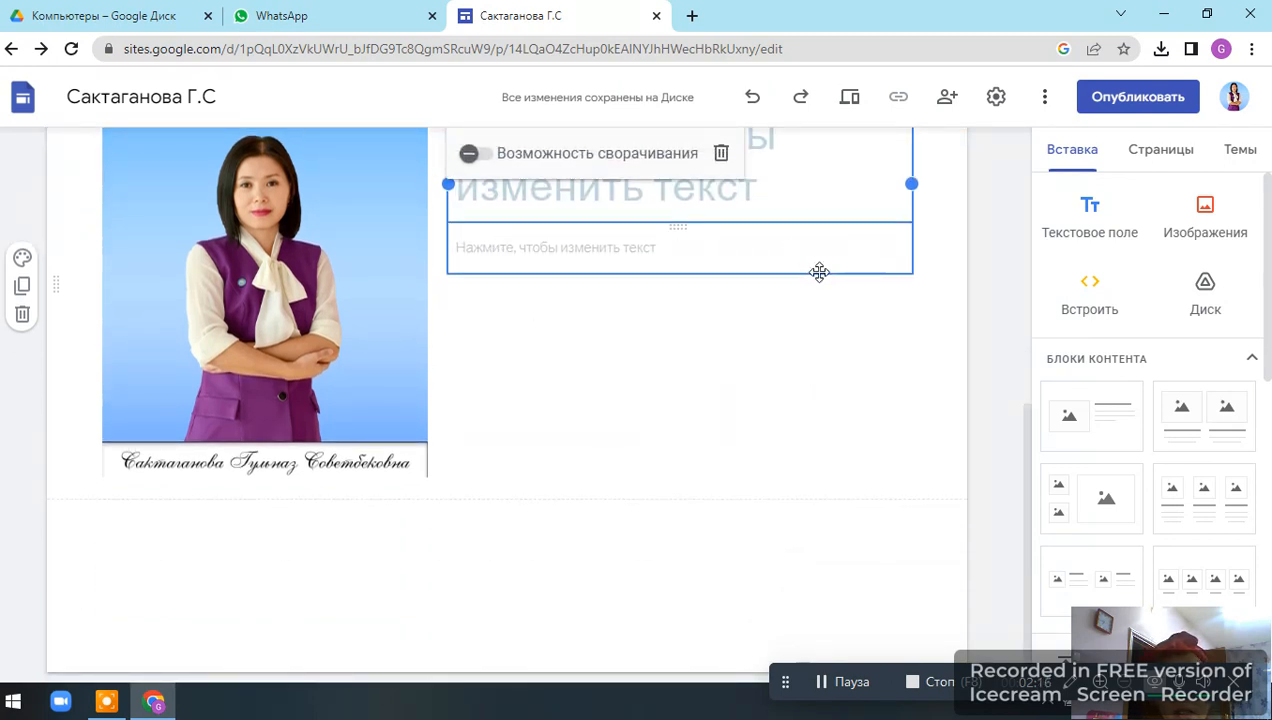
click(490, 263)
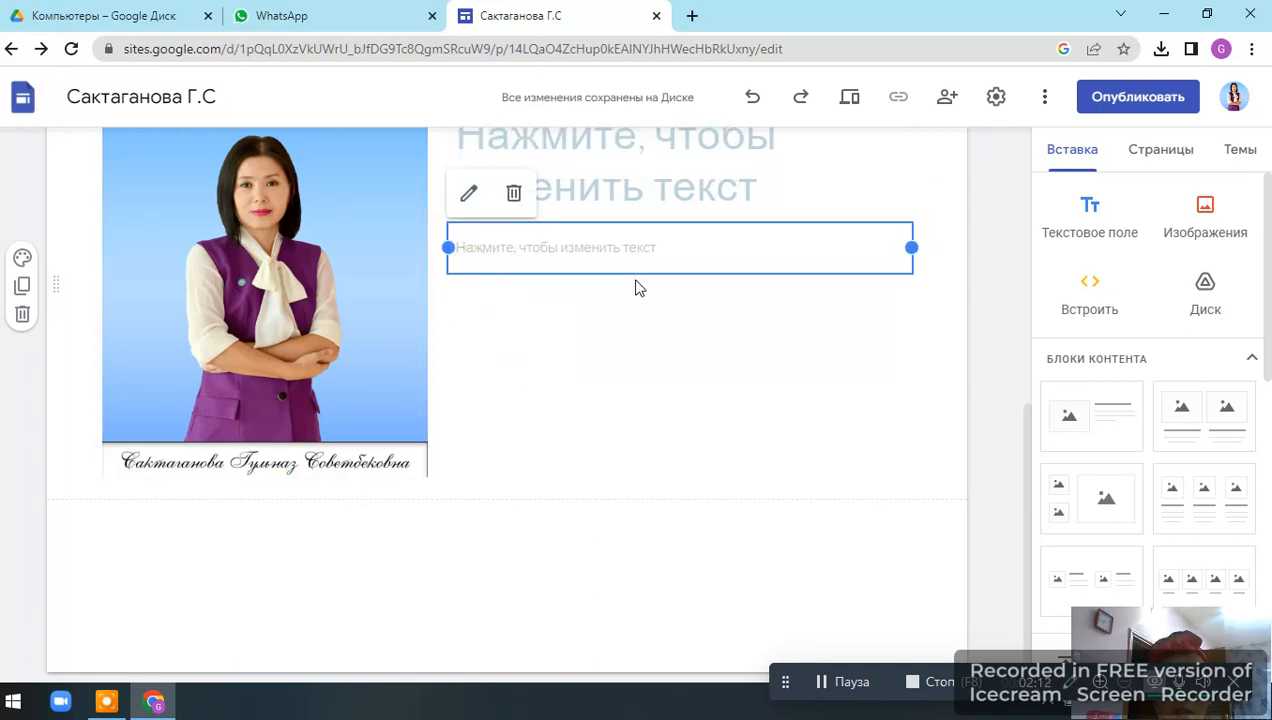
Set the photo section's background to the pink sea-horizon image from the gallery.
click(22, 257)
mouse_move(140, 448)
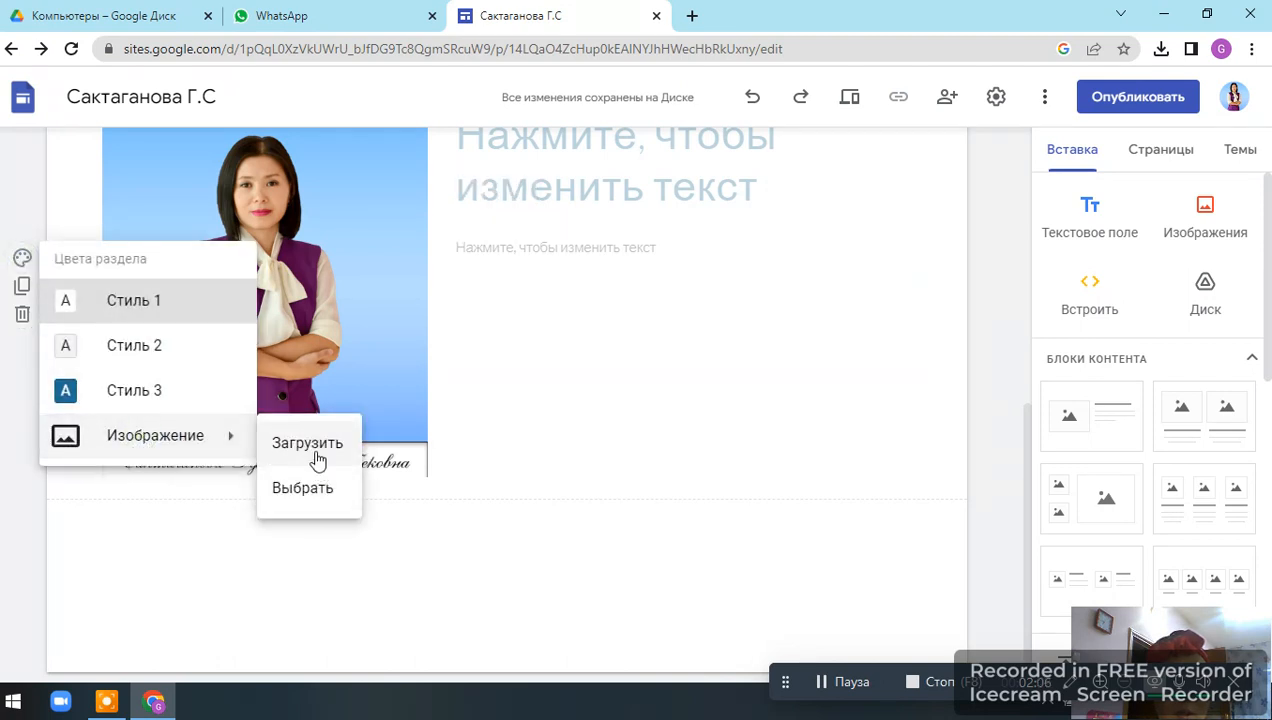
click(310, 492)
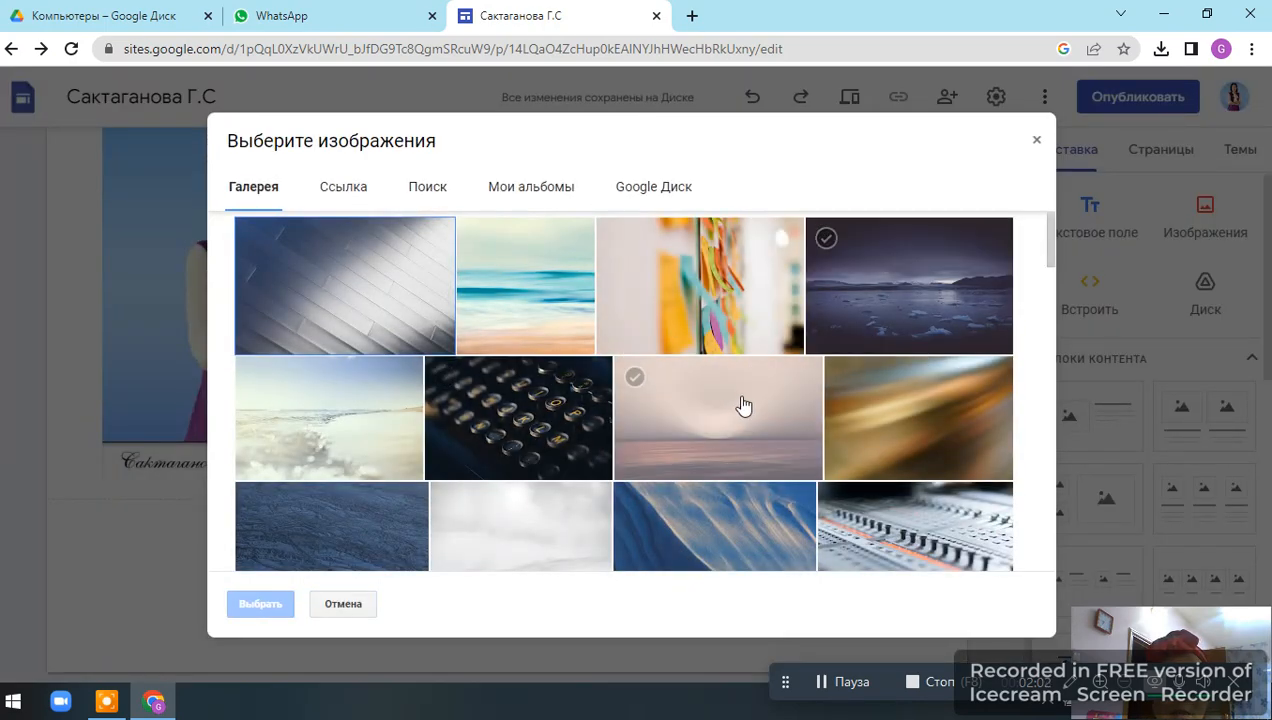
click(740, 402)
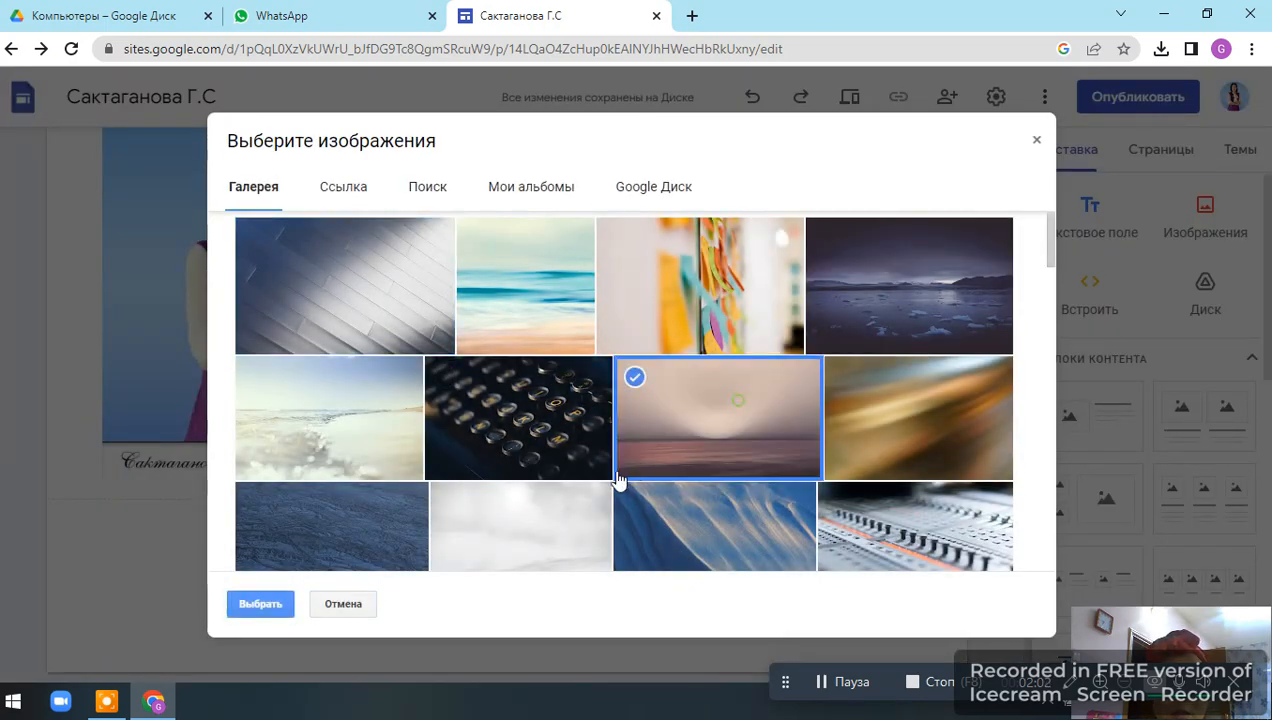
click(258, 606)
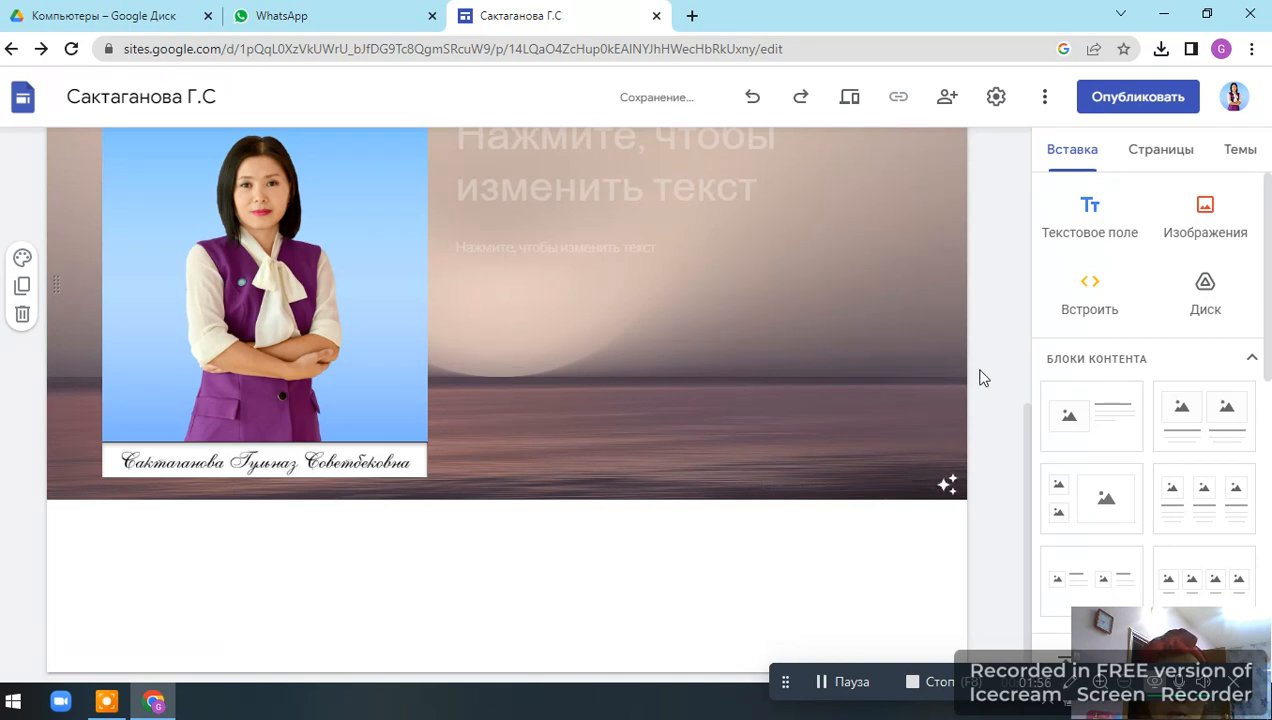
Insert an empty text box below the photo section.
scroll(980, 378, up, 5)
scroll(980, 378, down, 5)
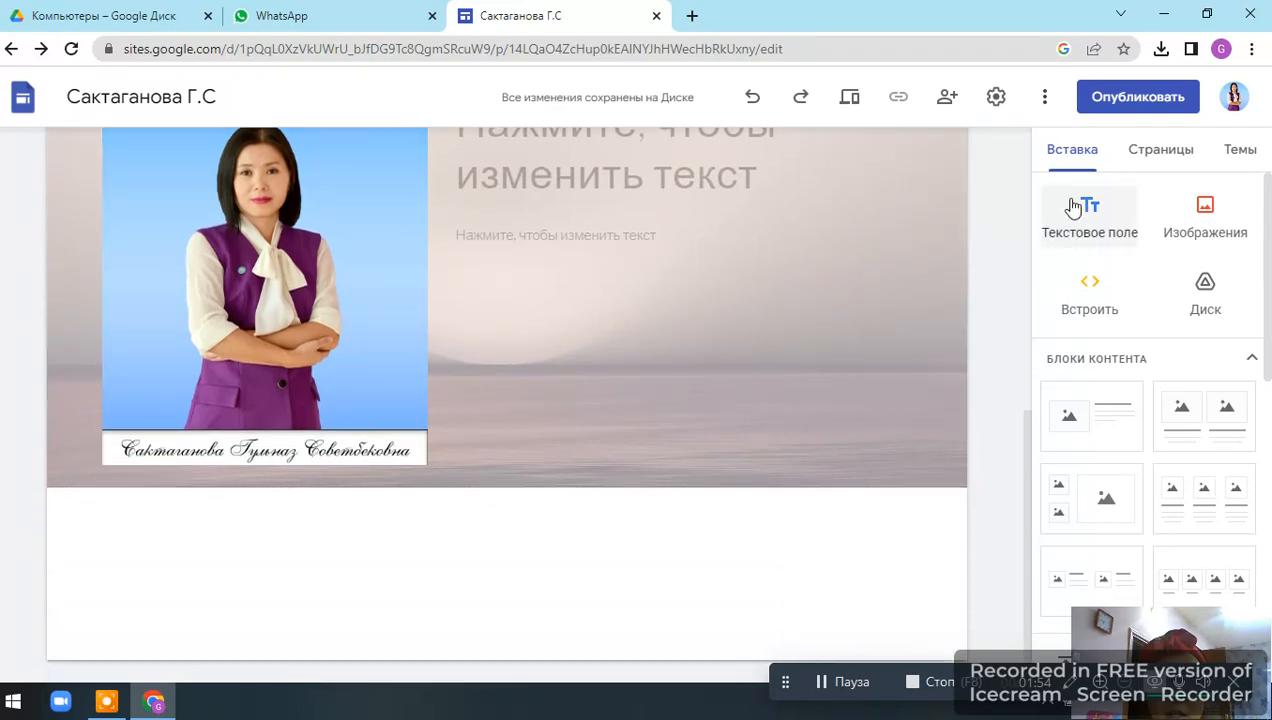
click(1073, 207)
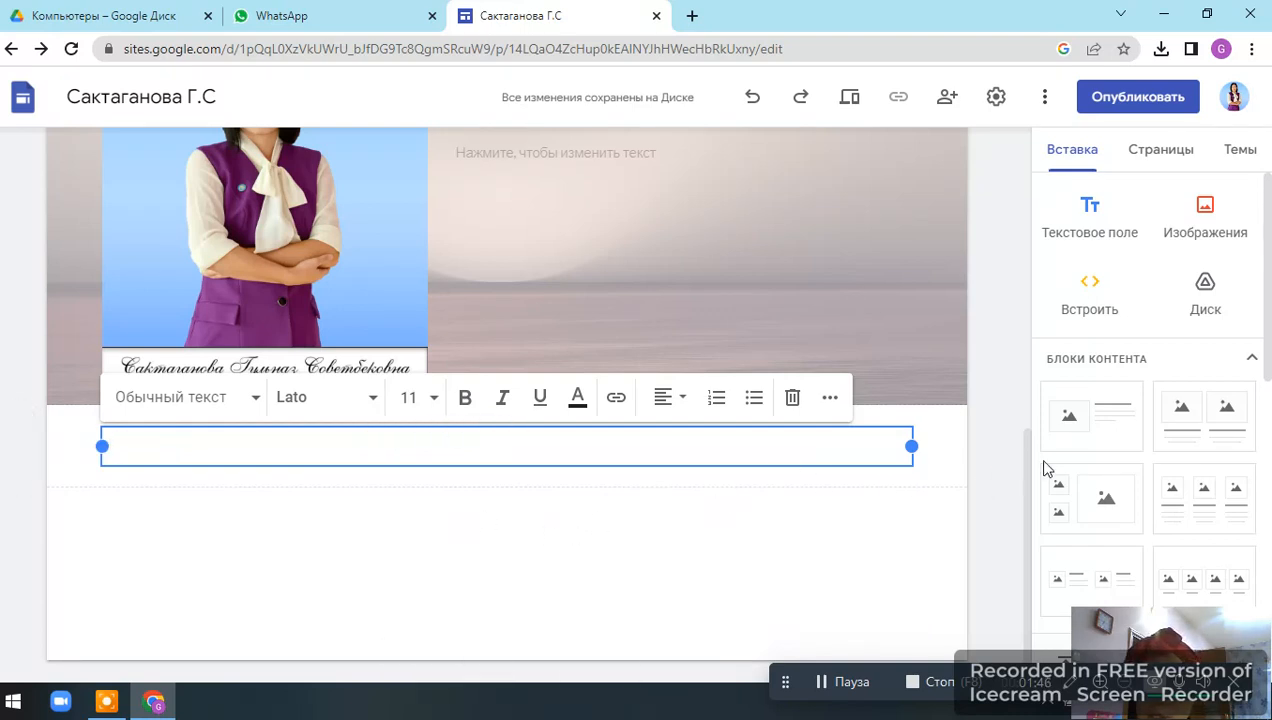
Add a four-column image-with-caption content block below the text box.
scroll(1198, 440, down, 1)
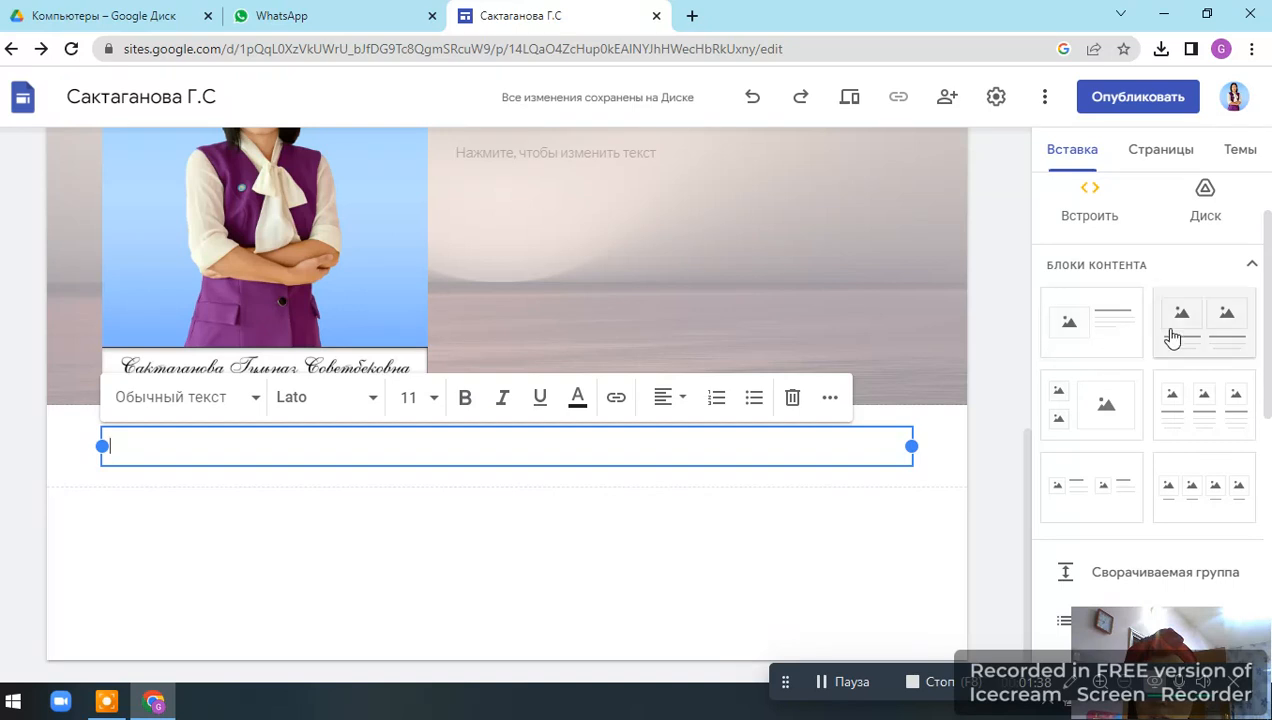
click(1224, 500)
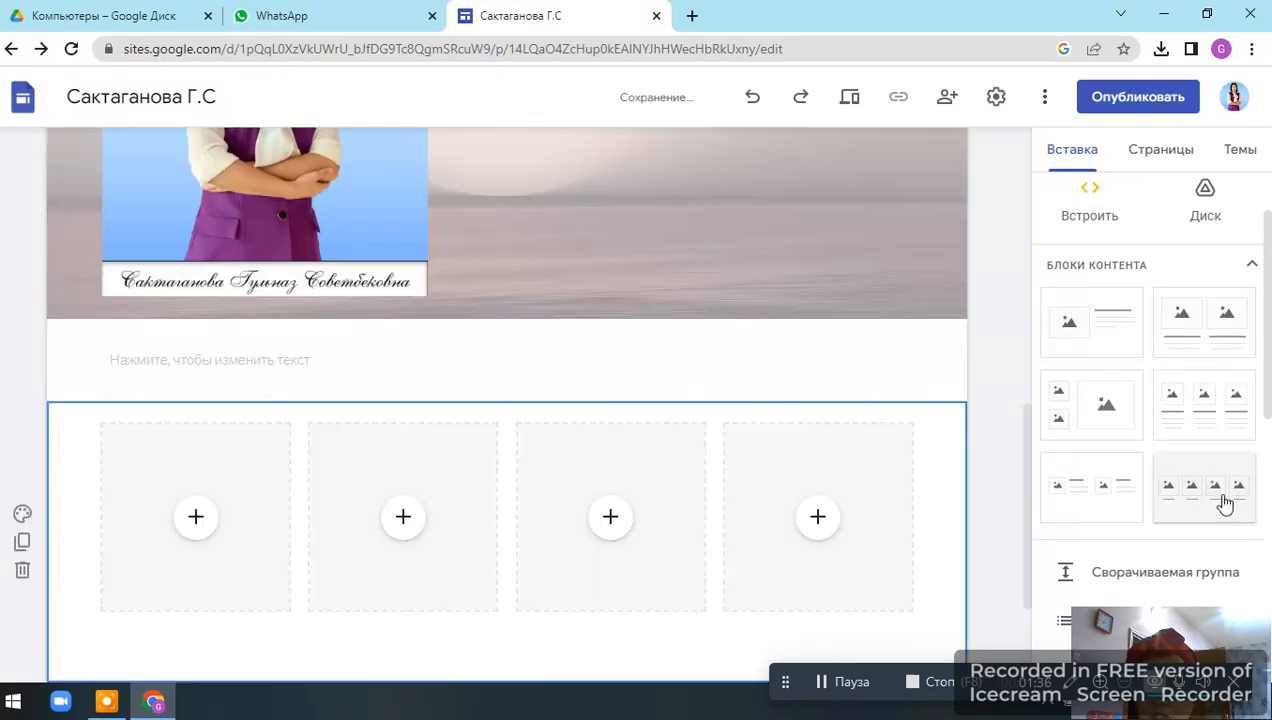
click(630, 432)
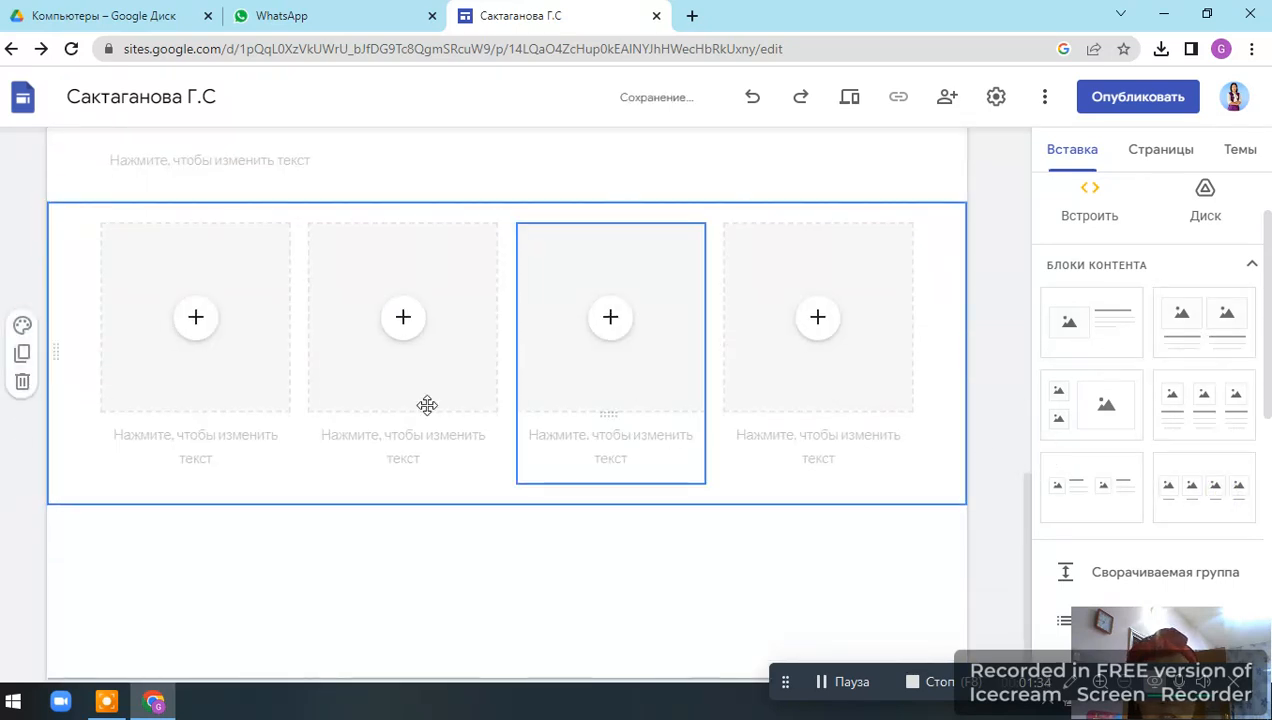
click(207, 355)
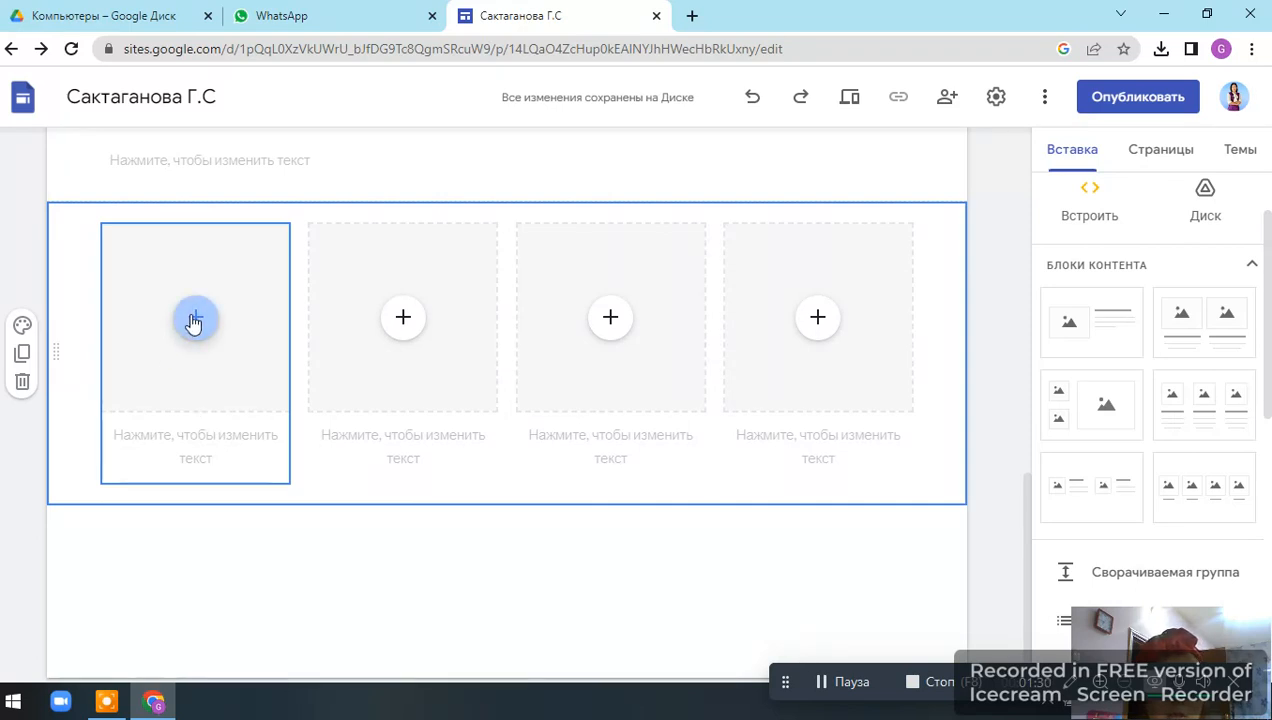
click(210, 452)
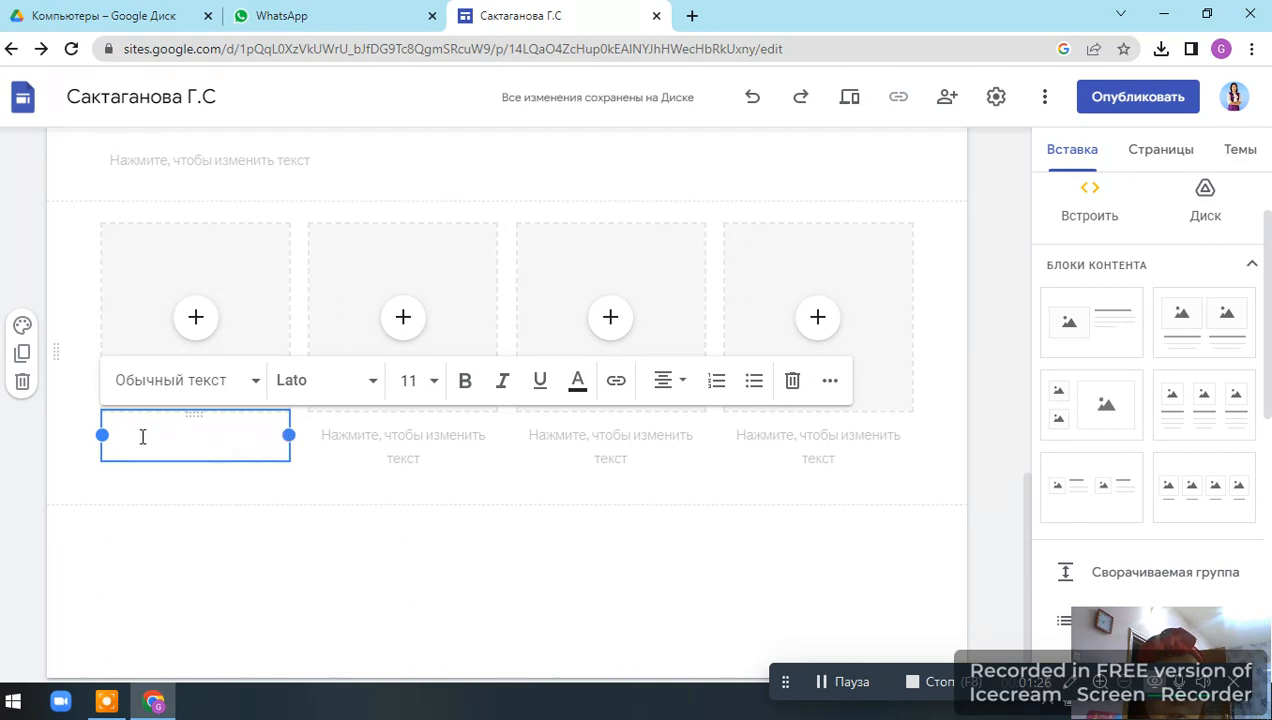
click(791, 383)
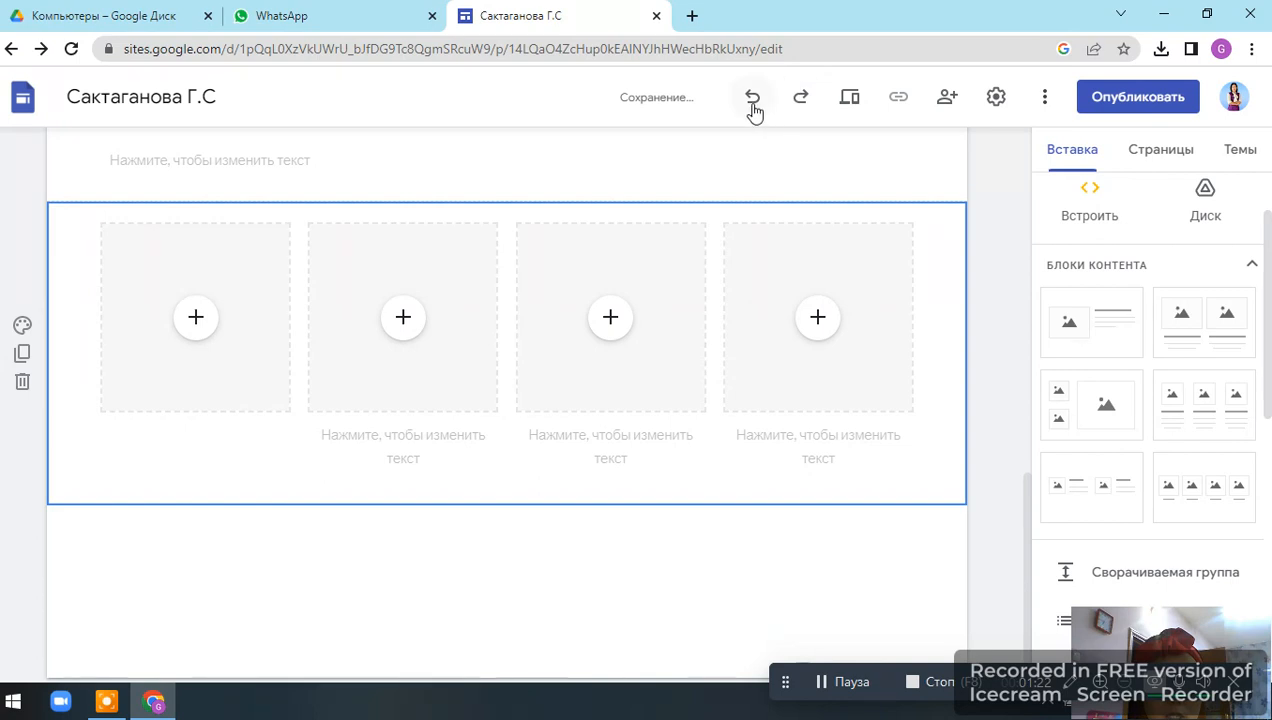
click(753, 100)
click(930, 555)
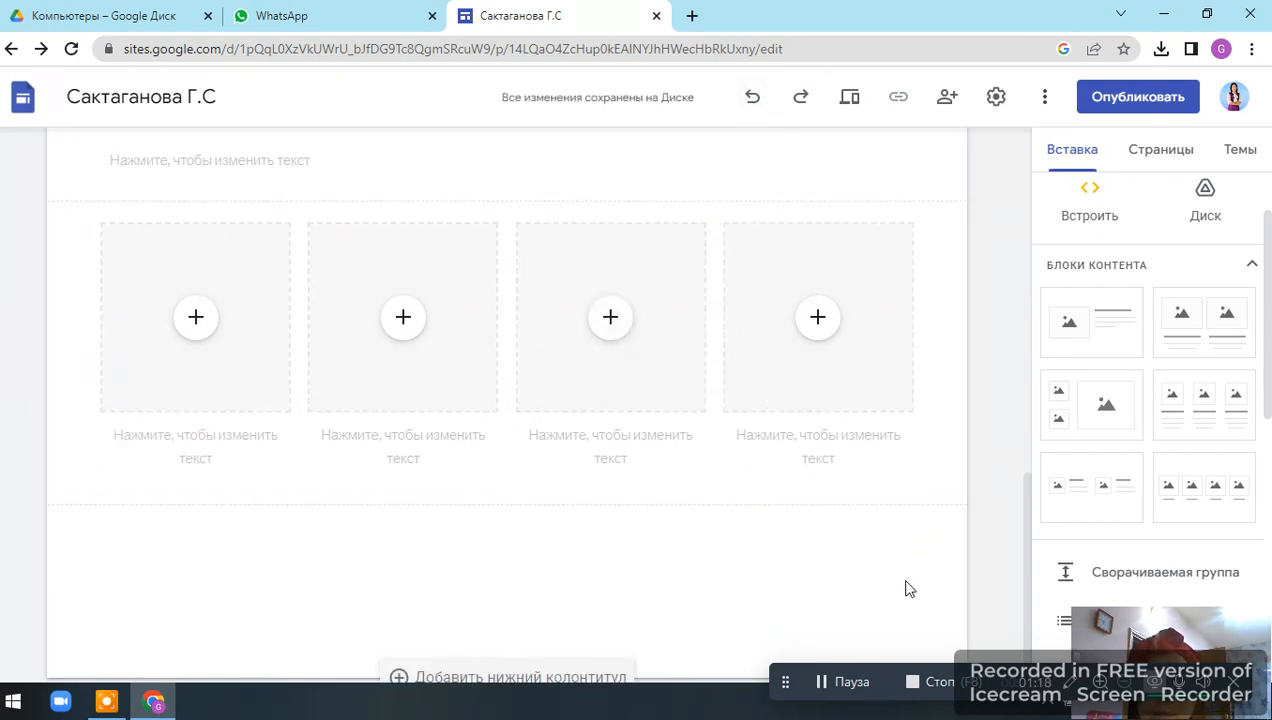
Browse the available content blocks and insertable elements in the insert panel.
scroll(1188, 500, up, 1)
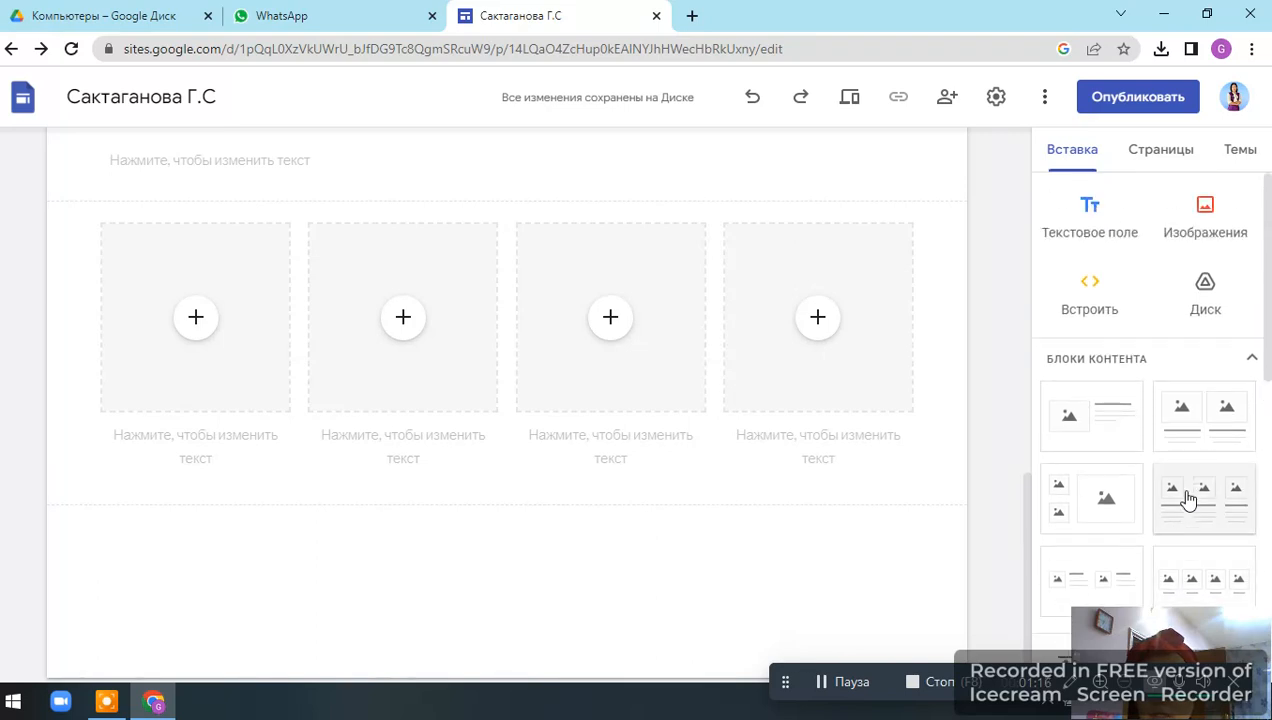
scroll(1188, 500, down, 5)
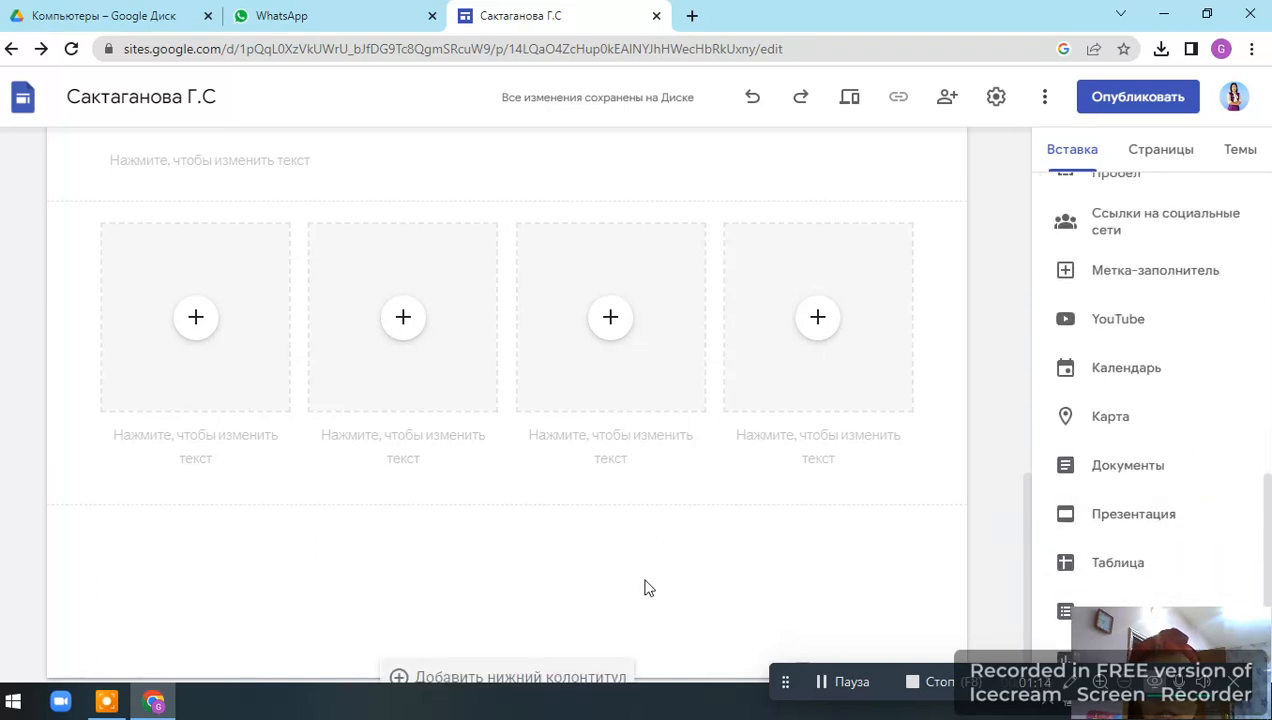
scroll(1090, 288, up, 8)
scroll(1090, 288, down, 5)
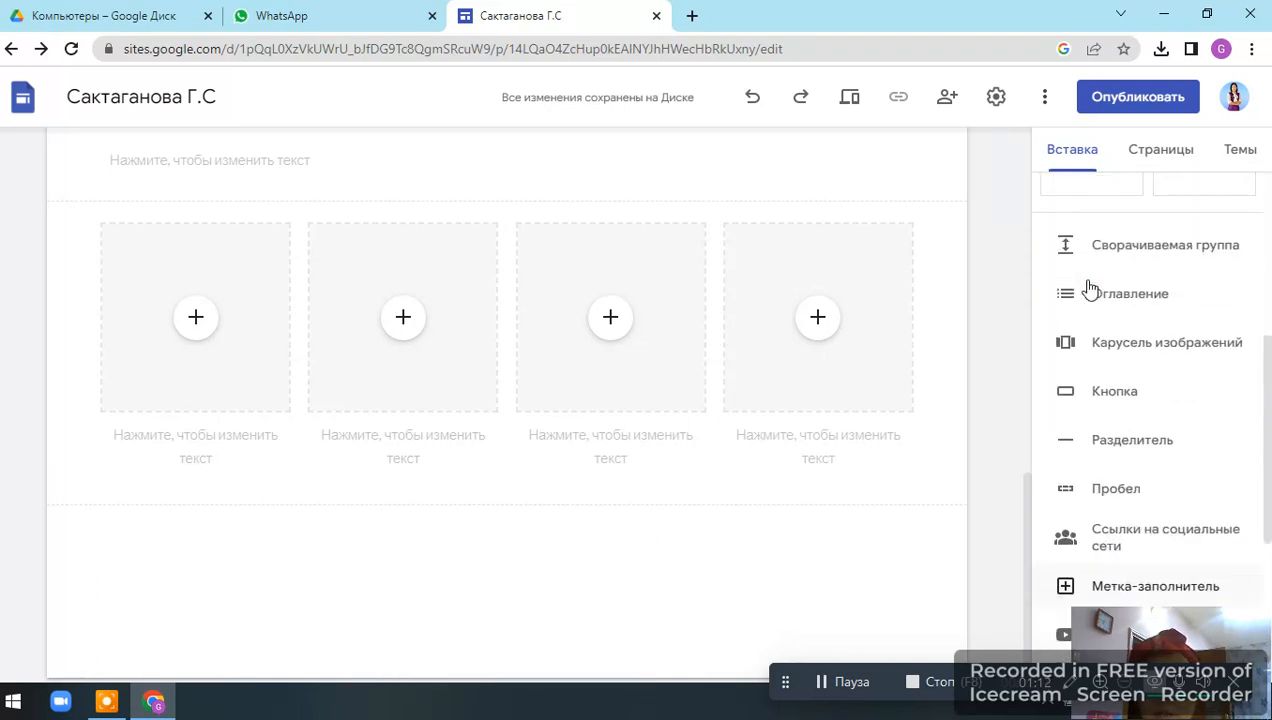
scroll(1090, 288, down, 3)
scroll(1090, 285, up, 8)
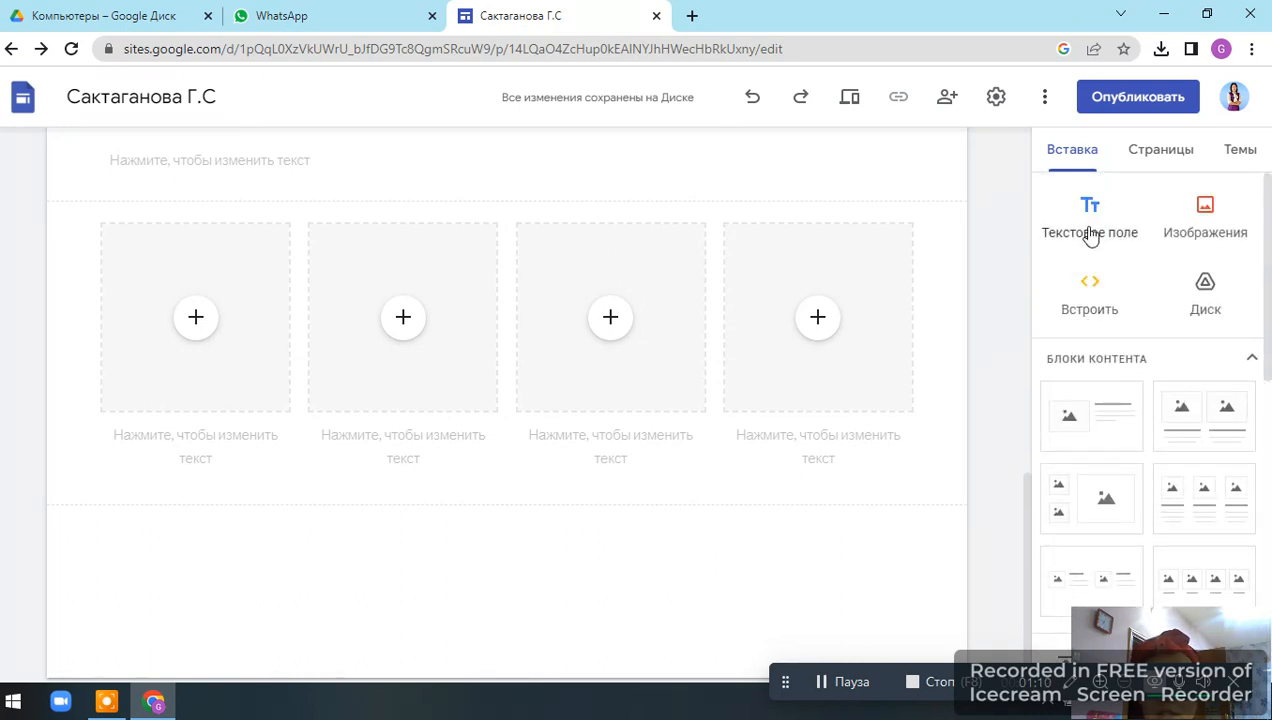
Create a new site page named Дипломдар.
click(1161, 158)
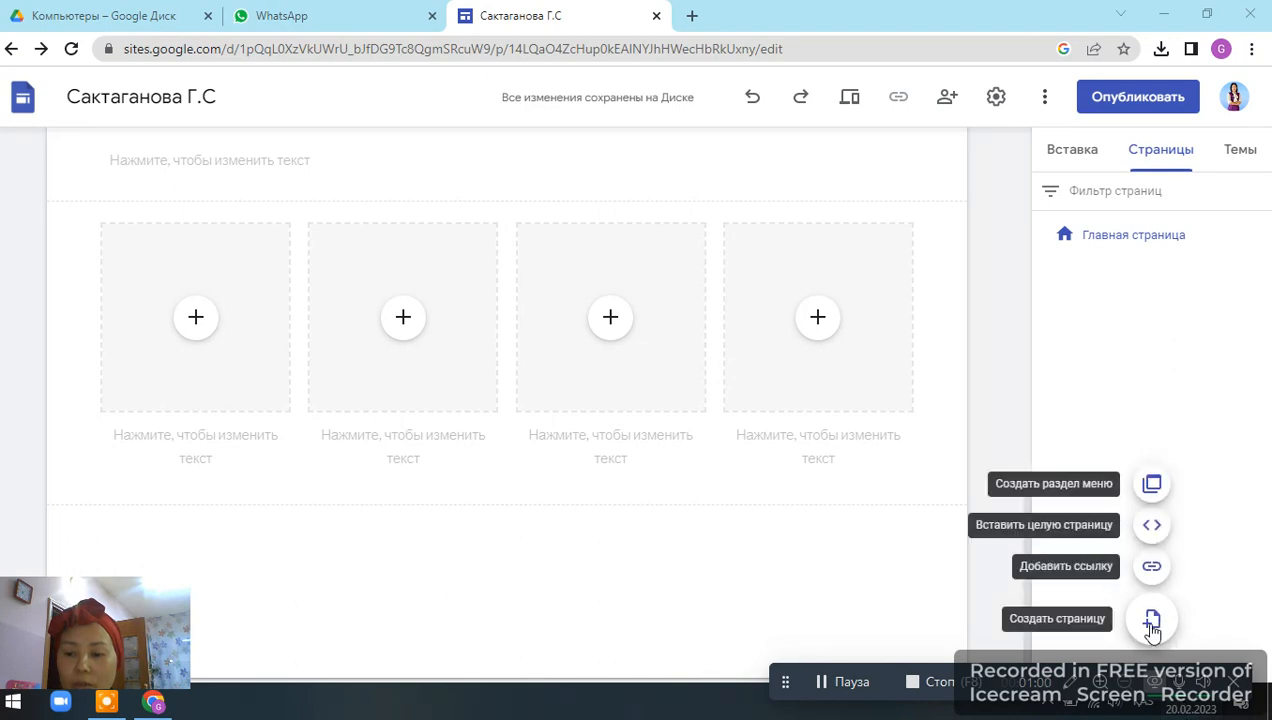
click(1152, 622)
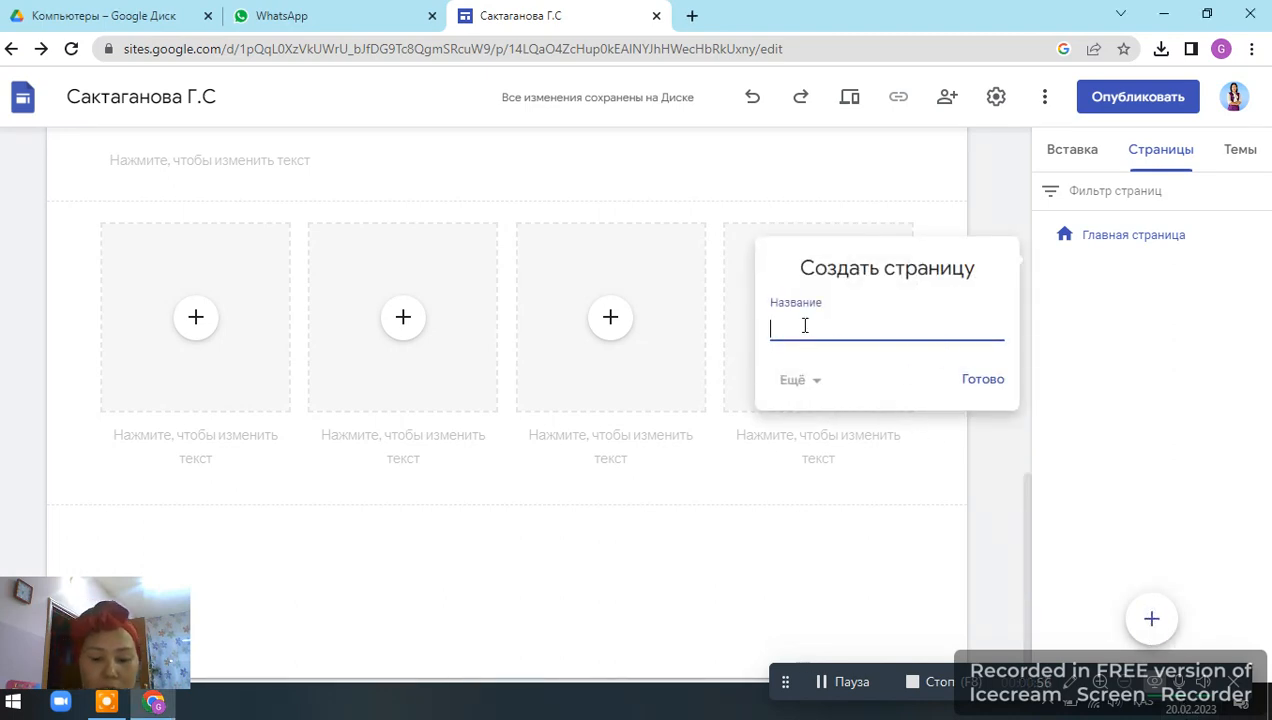
text(Дипло)
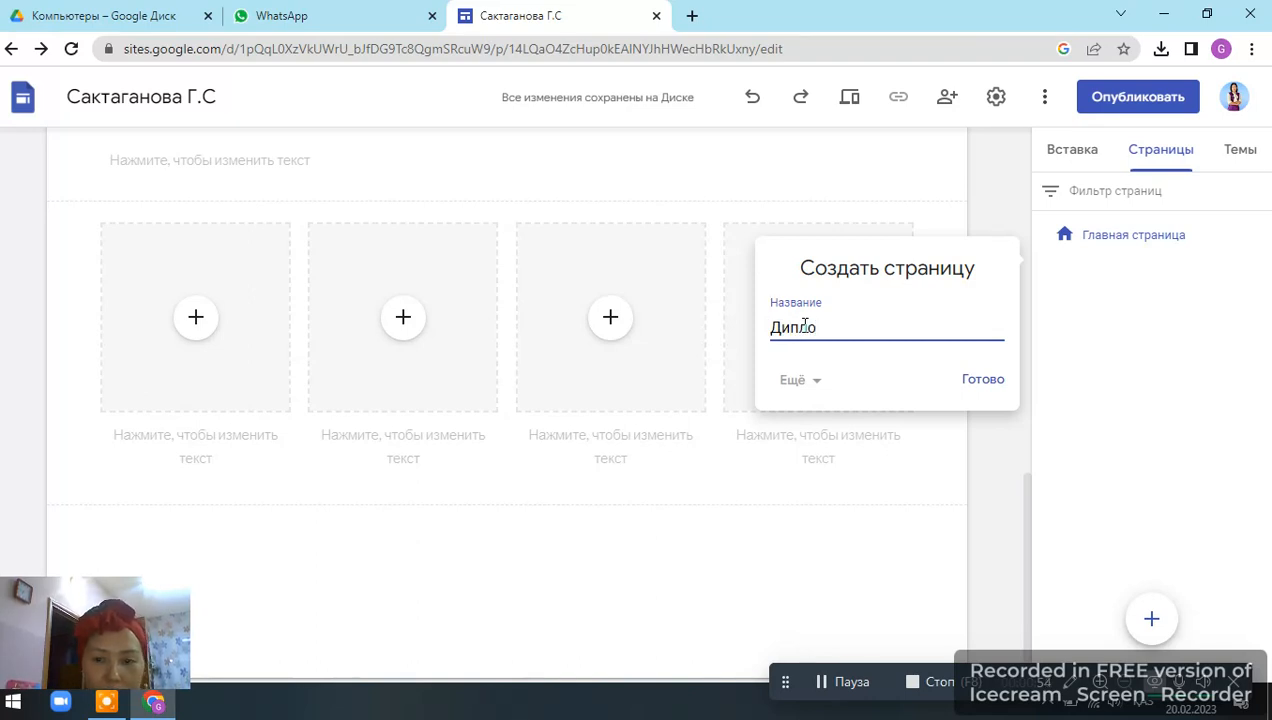
text(мдар)
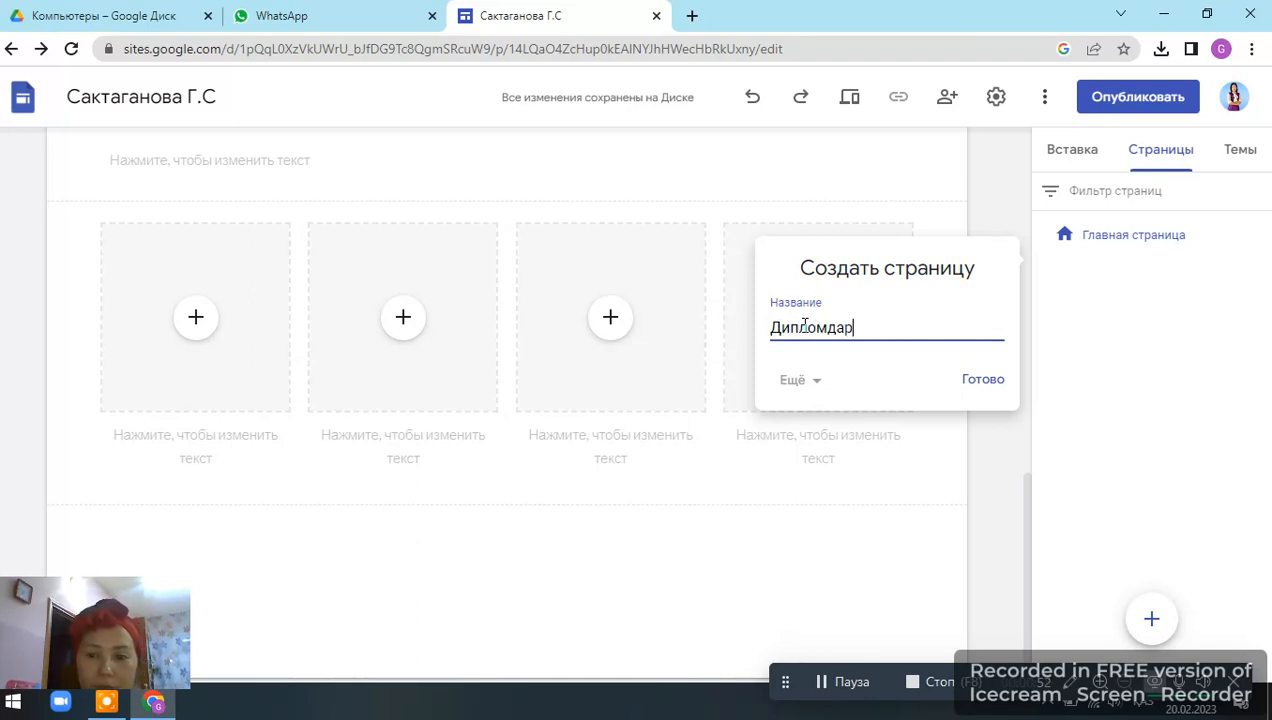
click(980, 386)
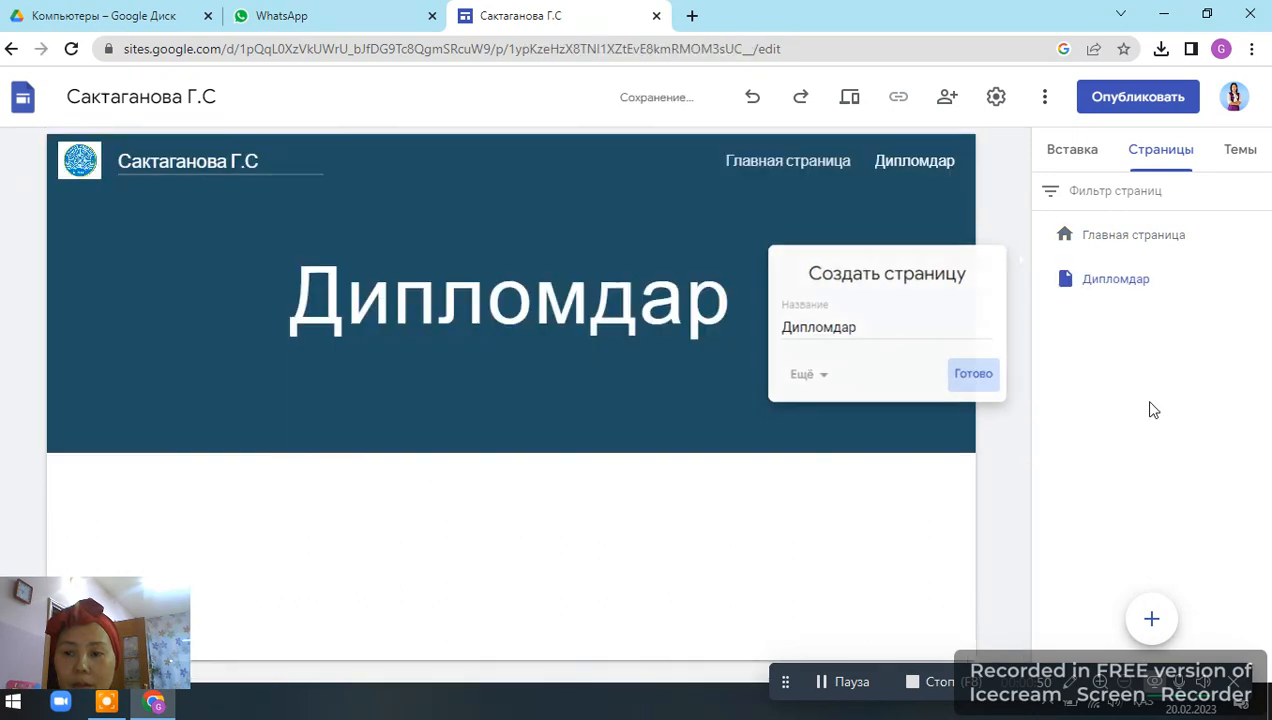
Review the home page and return to the Дипломдар page.
click(1138, 244)
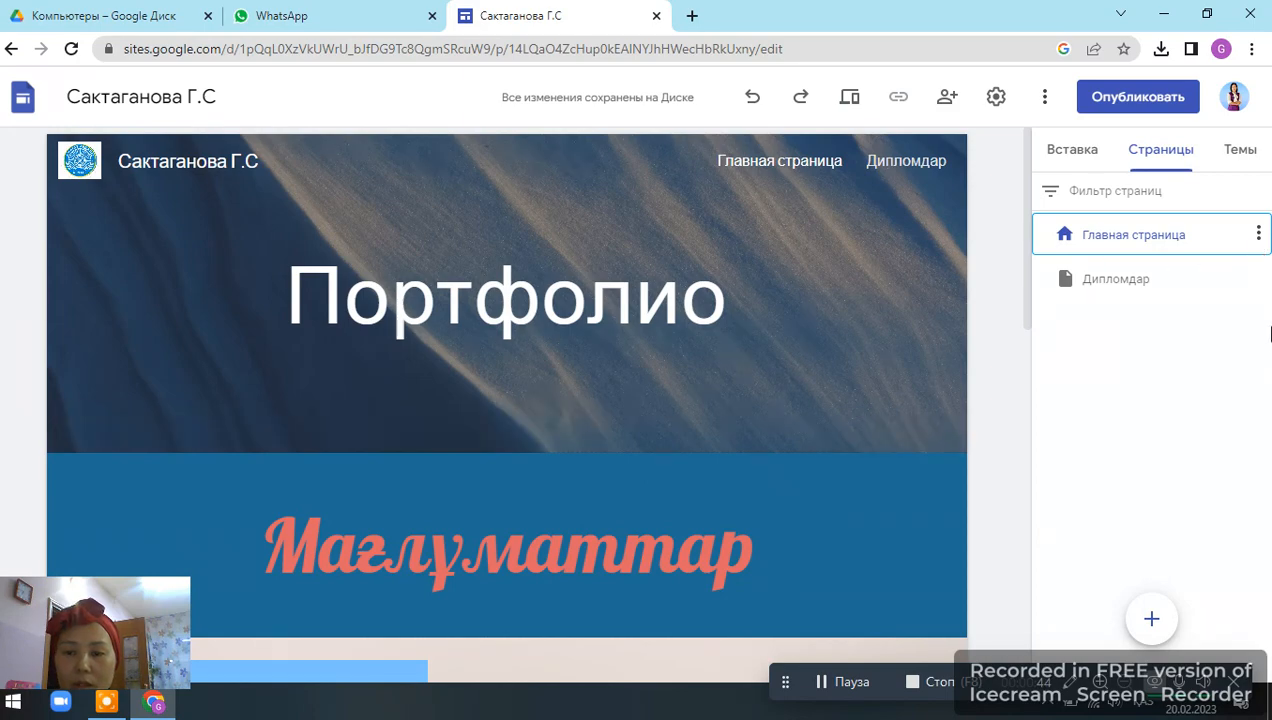
scroll(840, 378, down, 10)
scroll(842, 381, up, 3)
scroll(842, 382, up, 4)
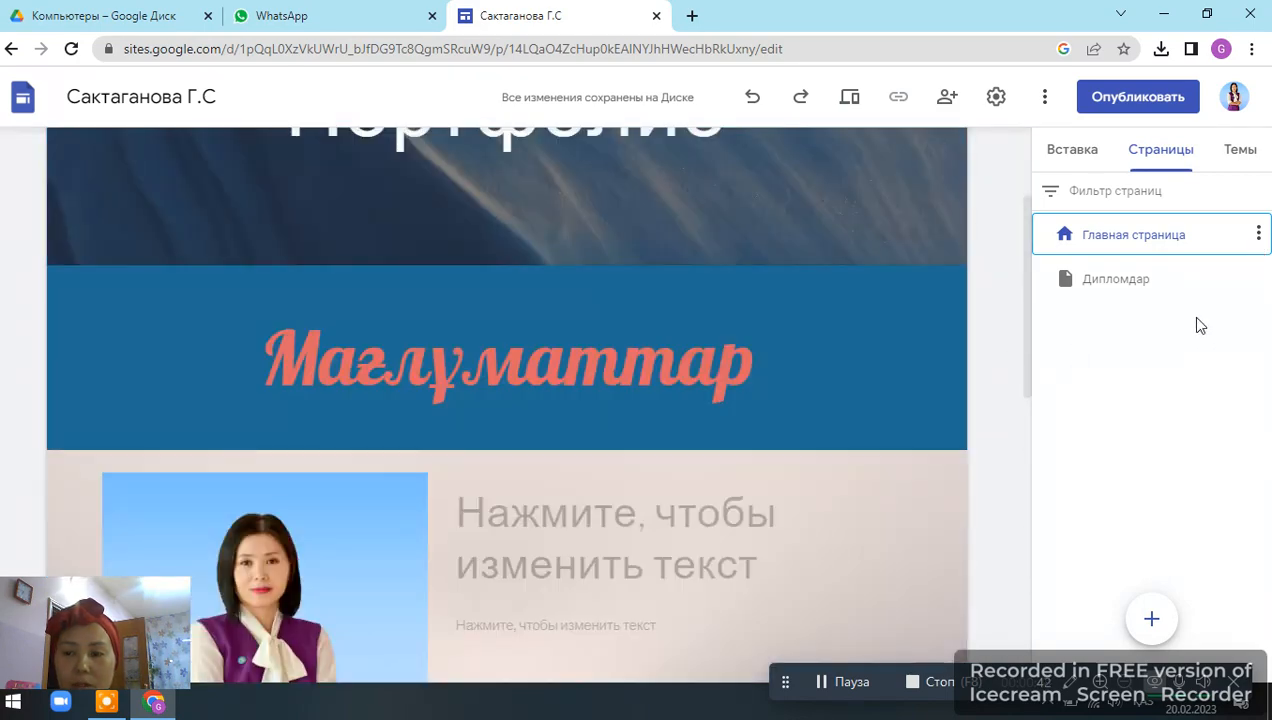
click(1117, 282)
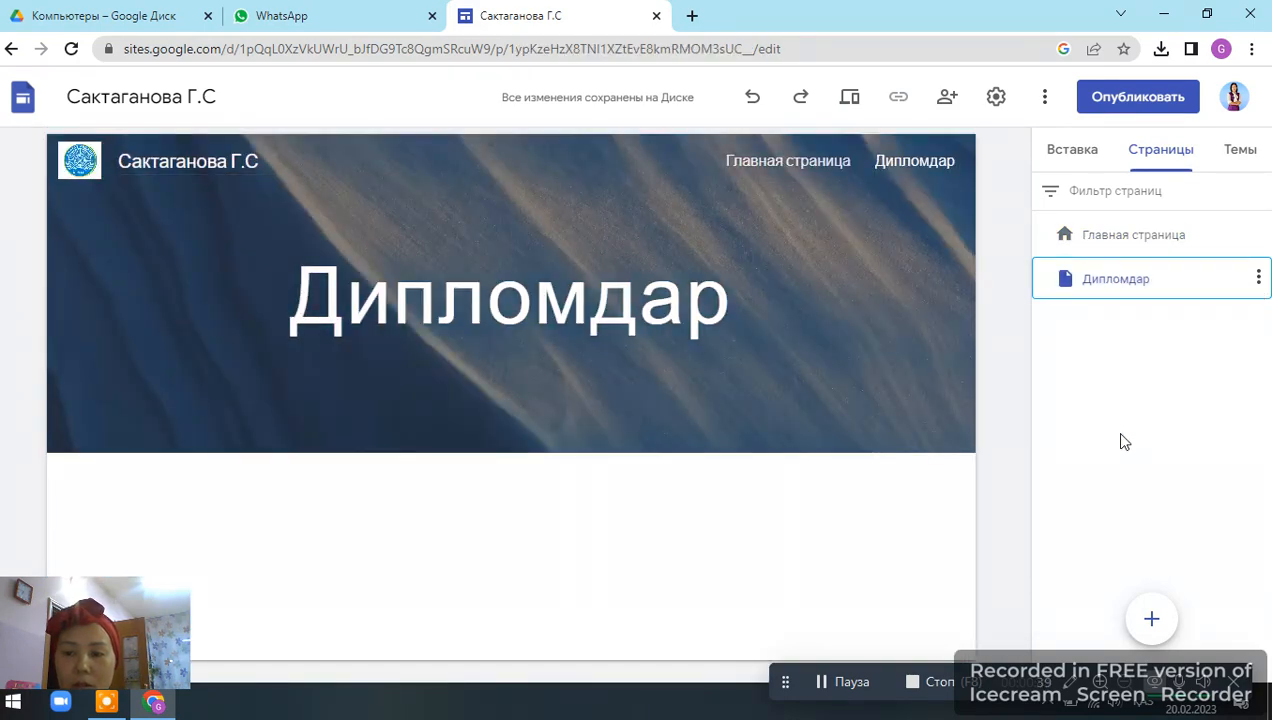
click(1075, 155)
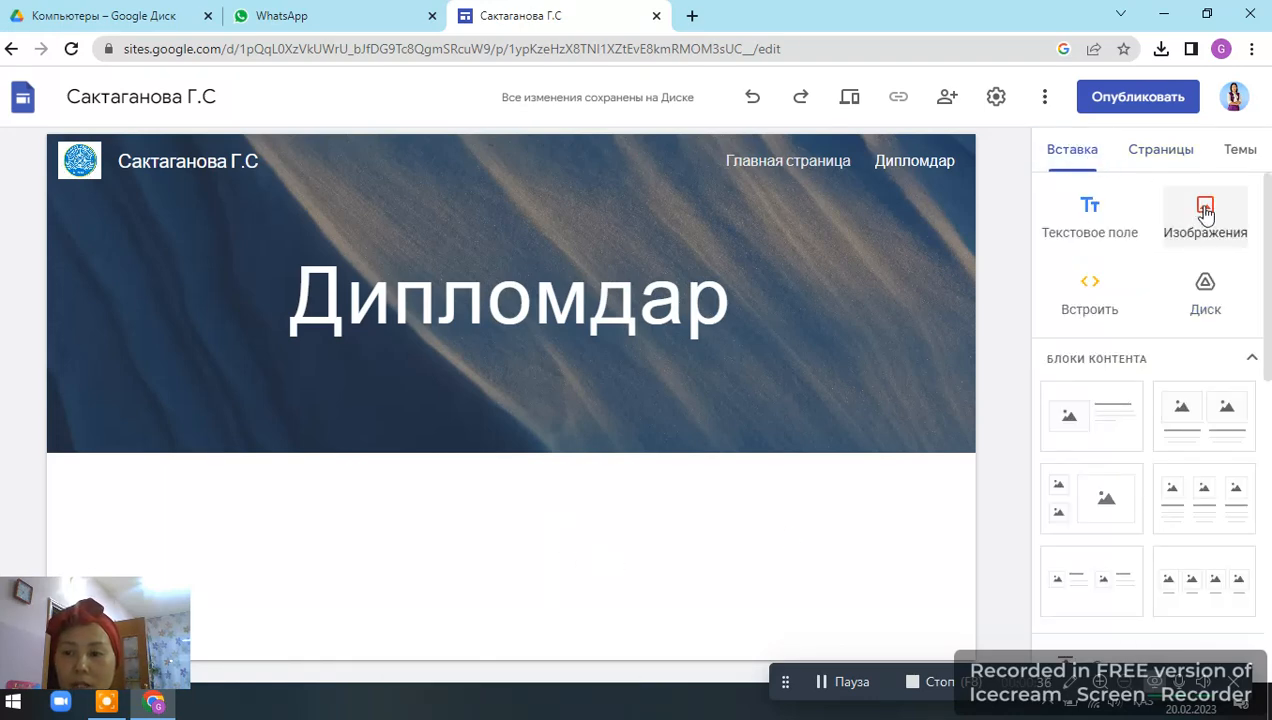
click(1205, 213)
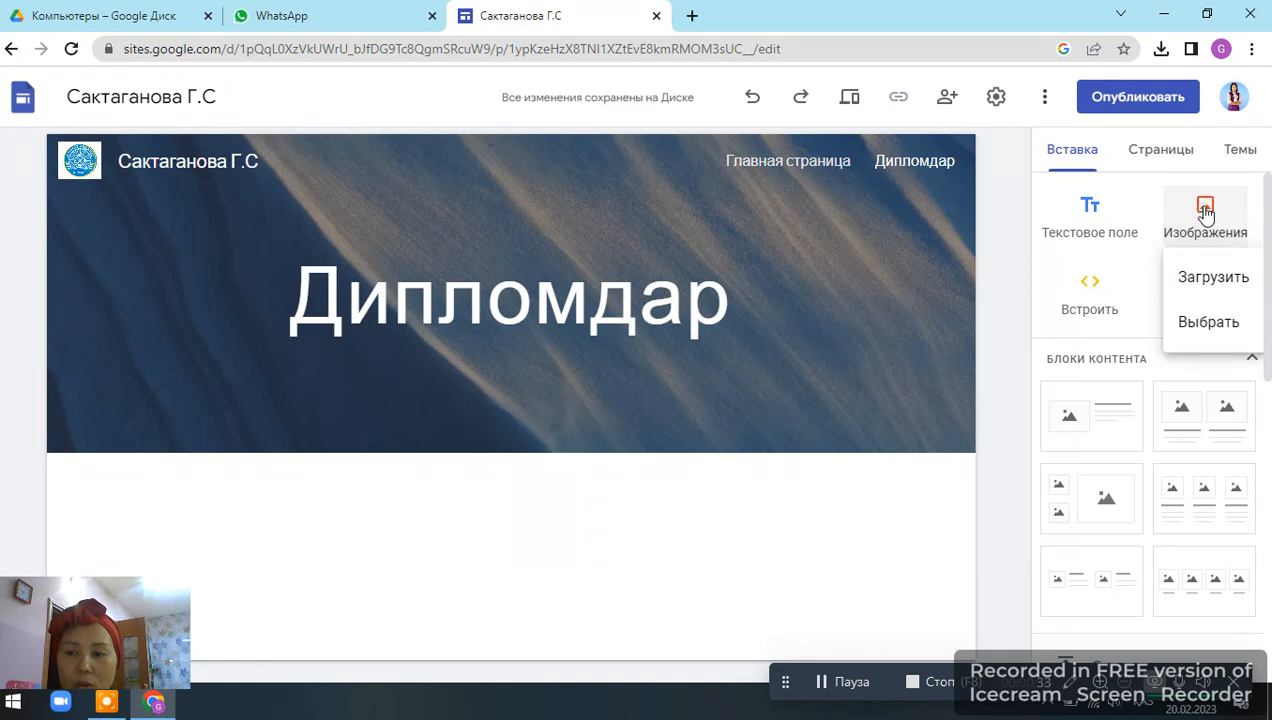
click(1211, 324)
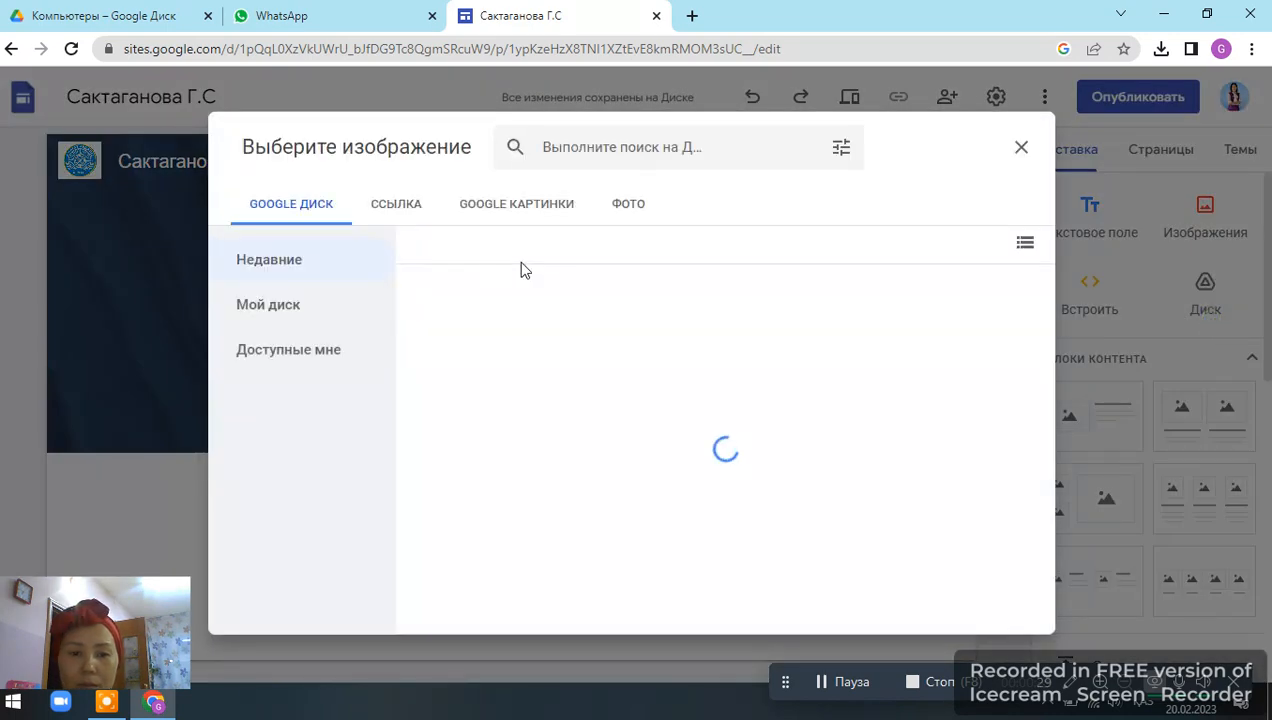
click(630, 205)
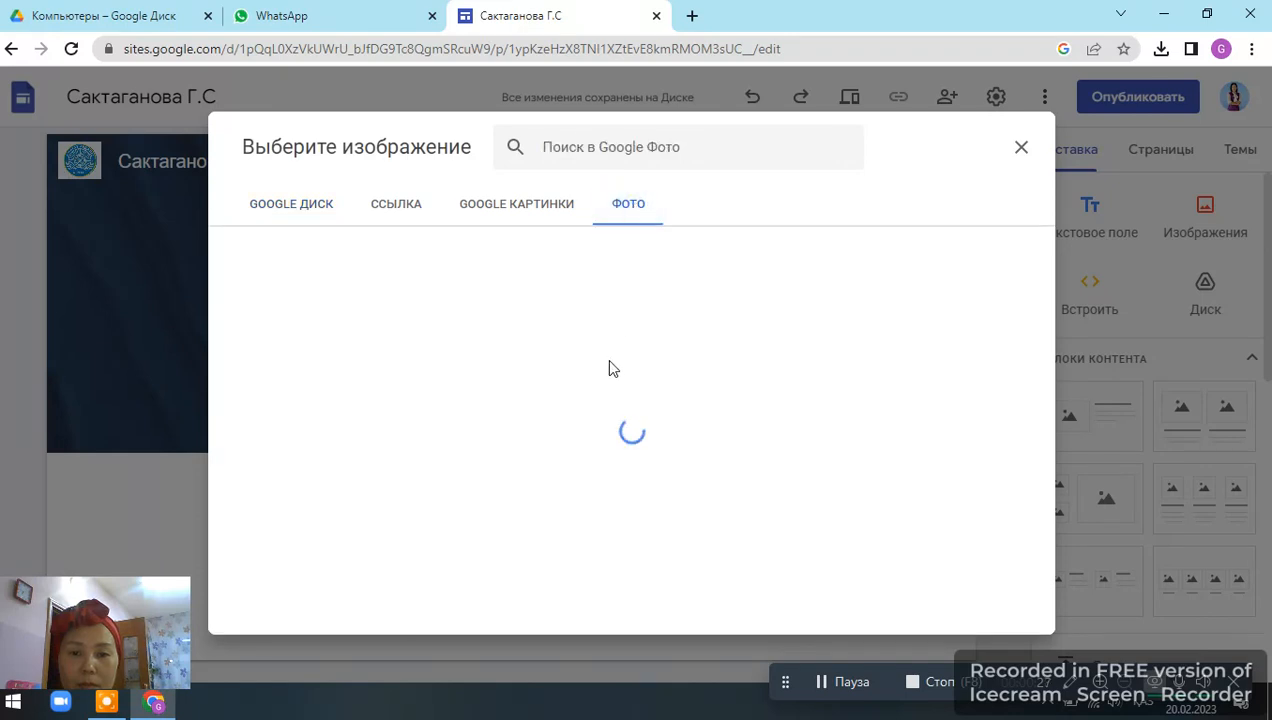
click(1019, 150)
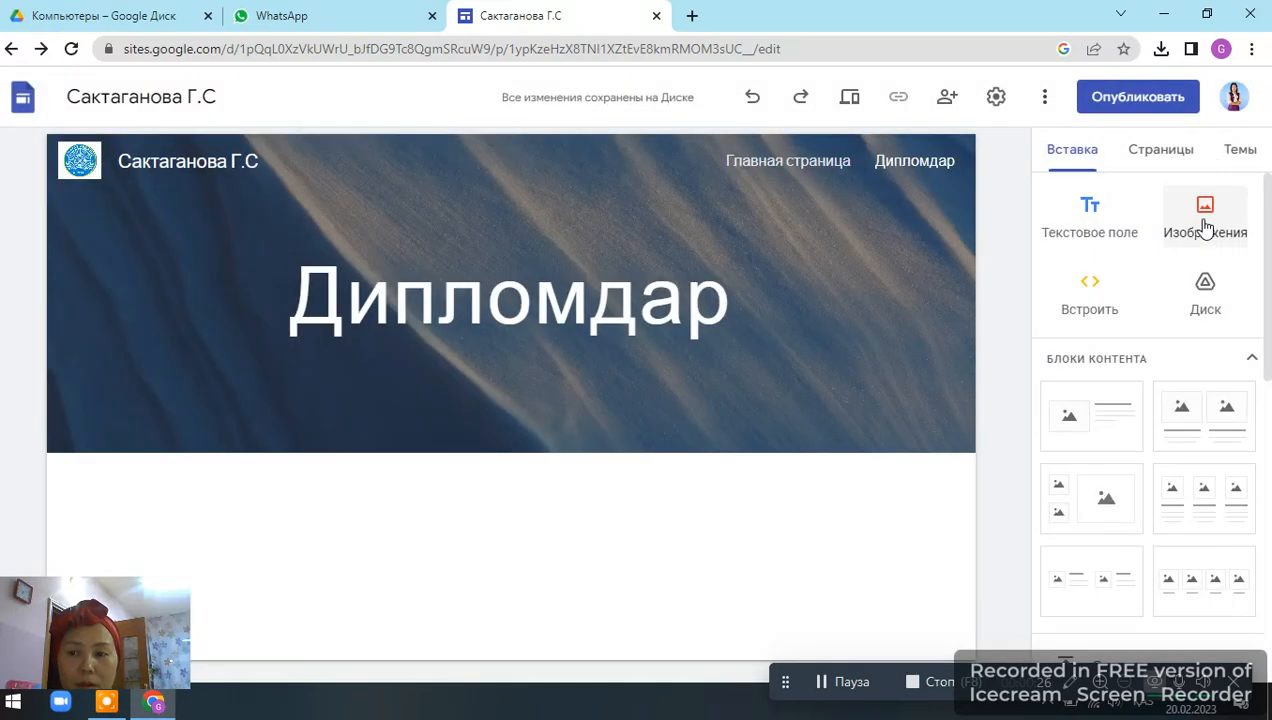
Upload the certificate images 5, 6, 7 and 8 from the фото Гульназ folder onto the Дипломдар page.
click(1205, 225)
click(1210, 280)
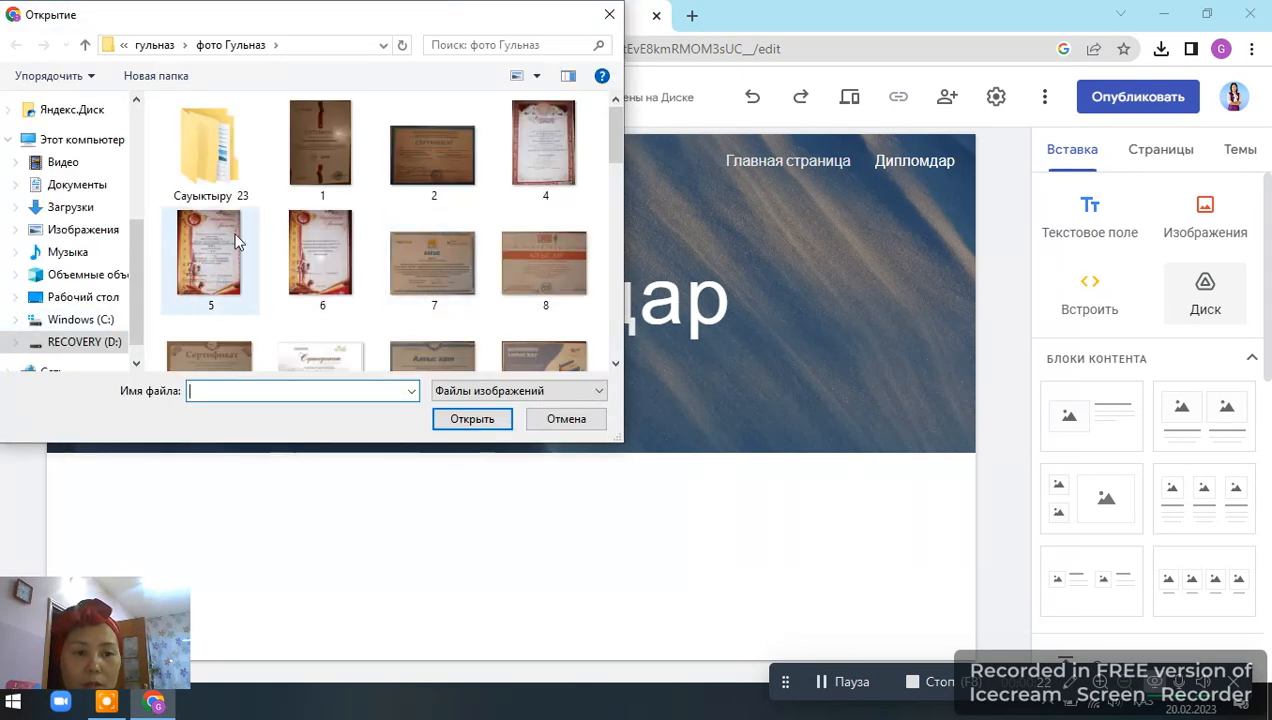
drag(158, 219, 577, 300)
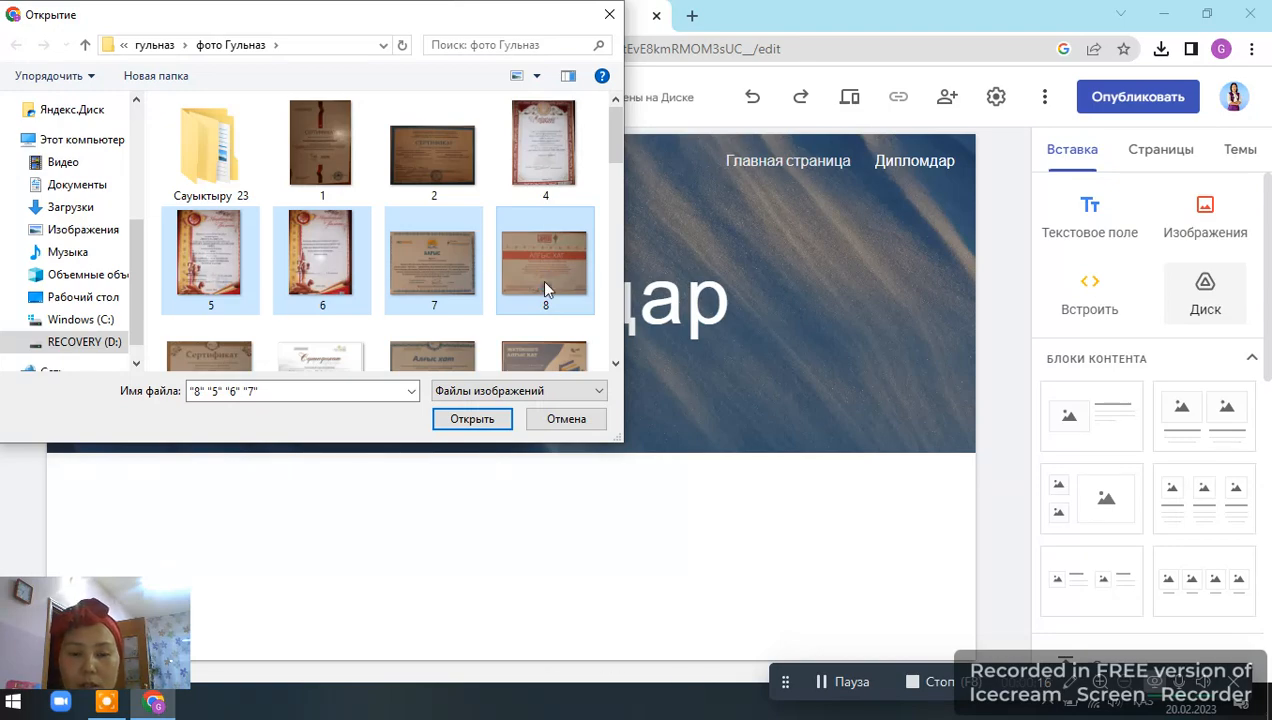
right_click(545, 288)
click(610, 150)
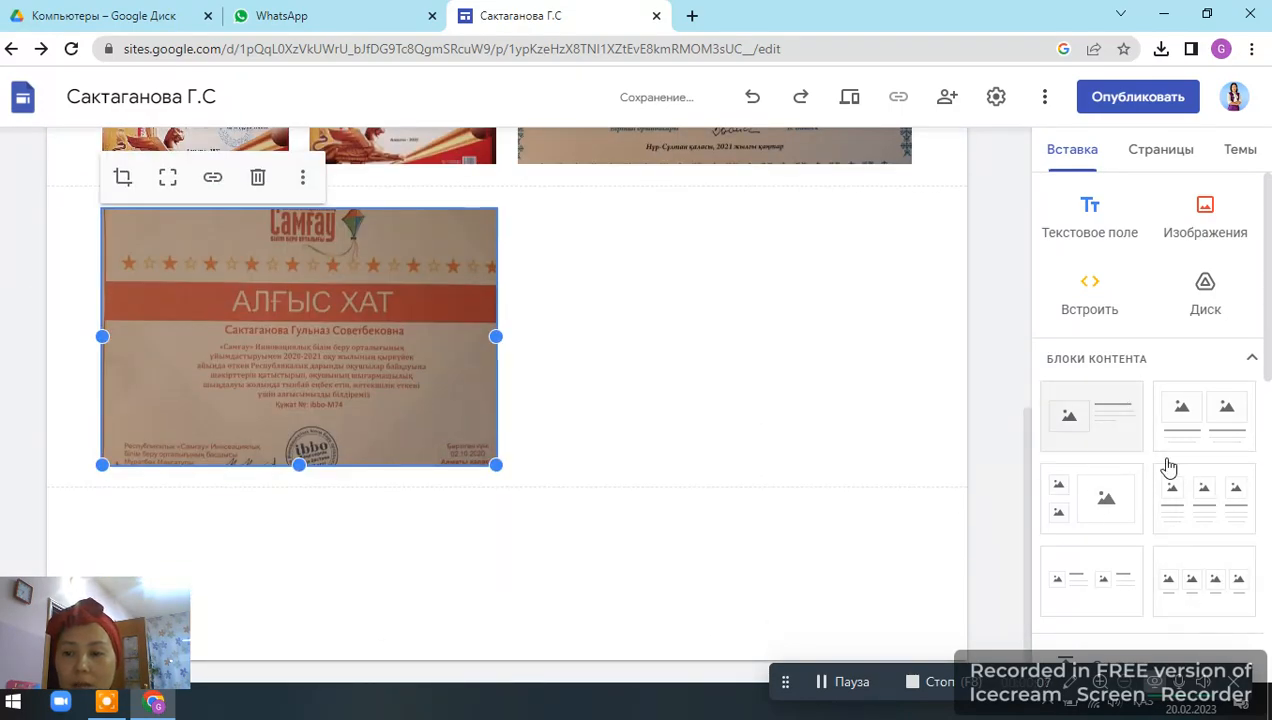
Start creating another new site page.
scroll(994, 291, up, 3)
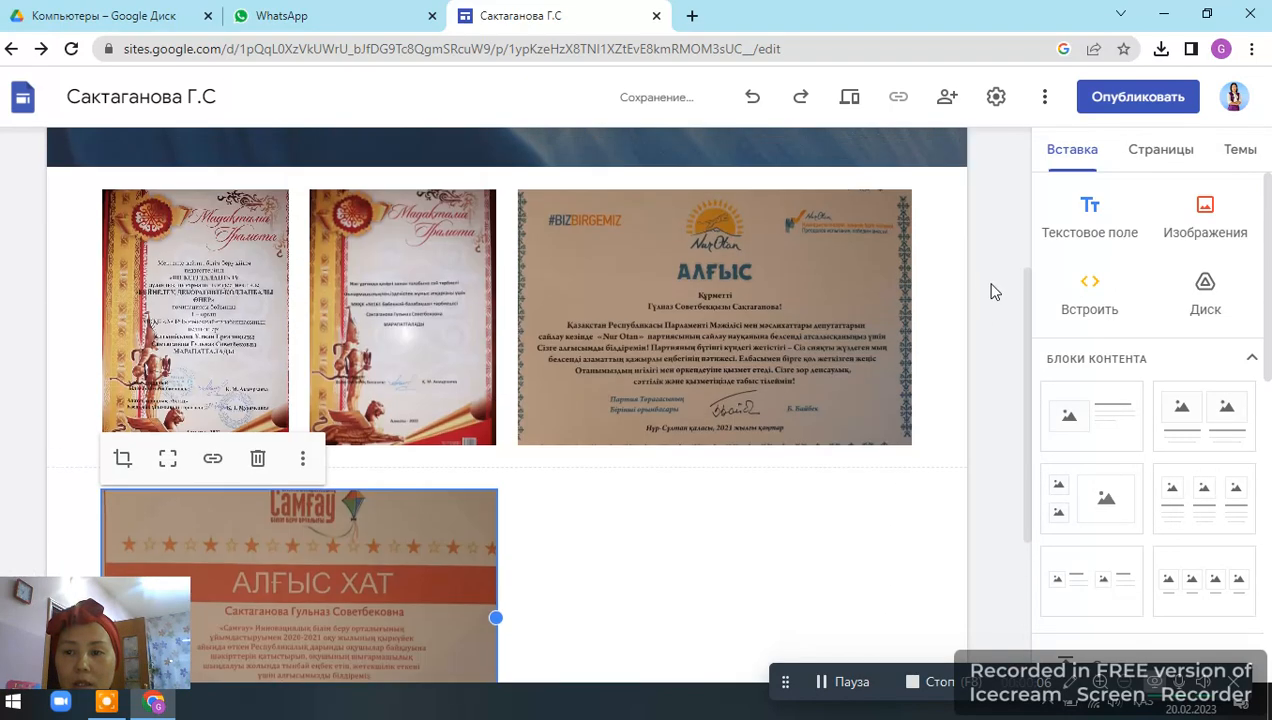
click(1149, 160)
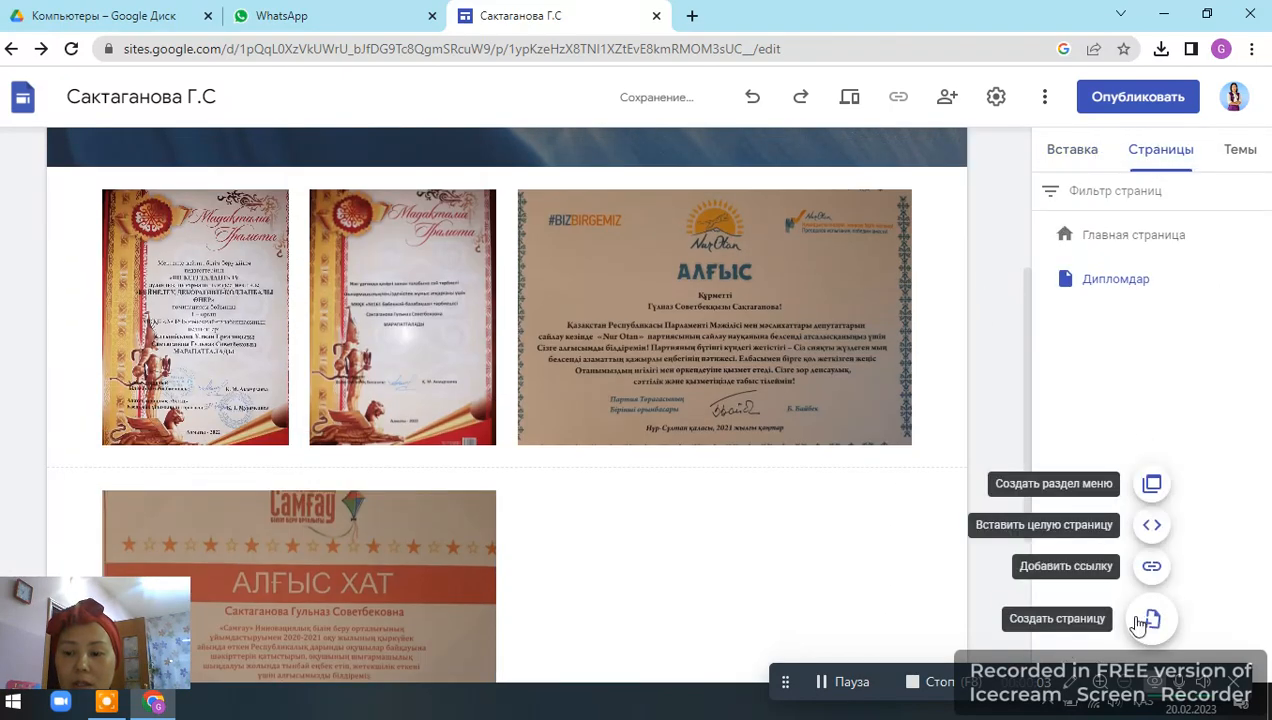
click(1146, 621)
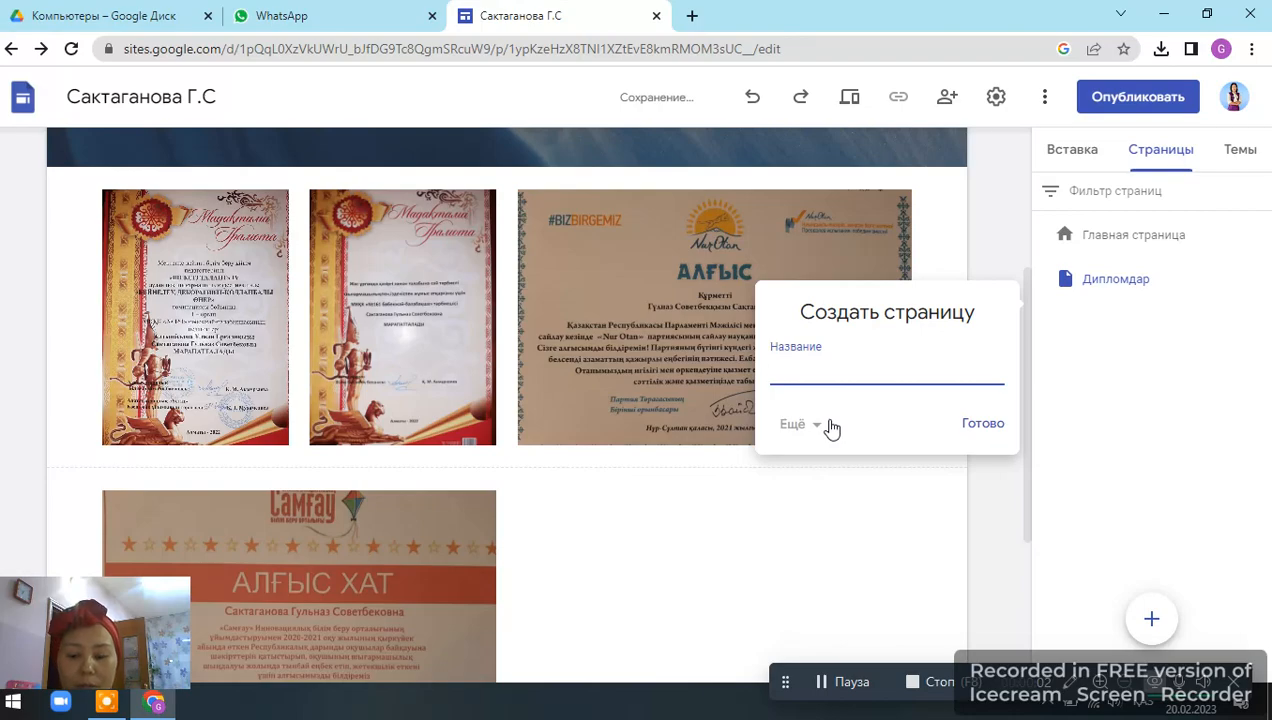